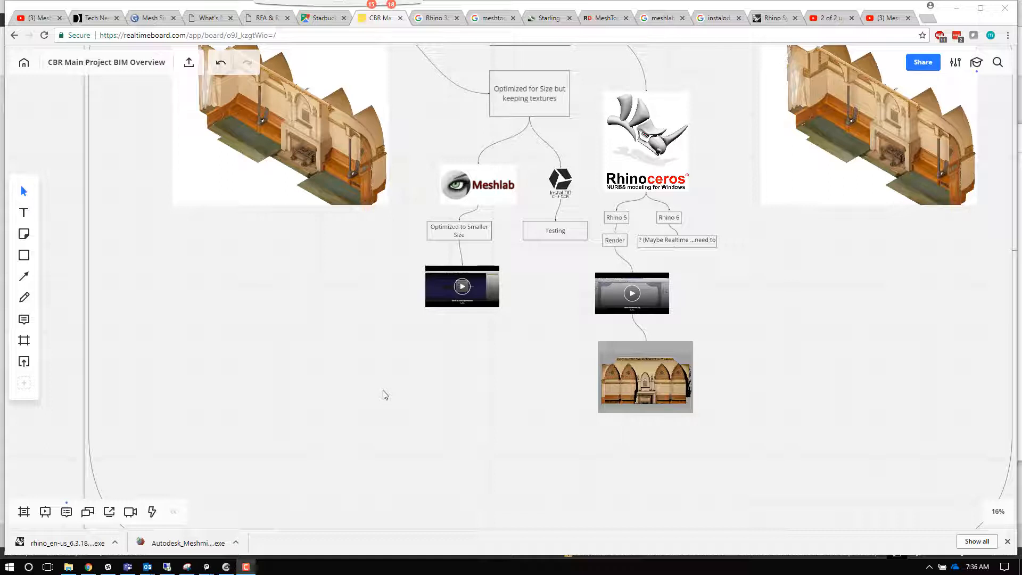
- Launch AECOsim Building Designer and dismiss the leftover crash report without sending it
{"action": "scroll", "coordinate": [289, 400], "scroll_direction": "down", "scroll_amount": 3}
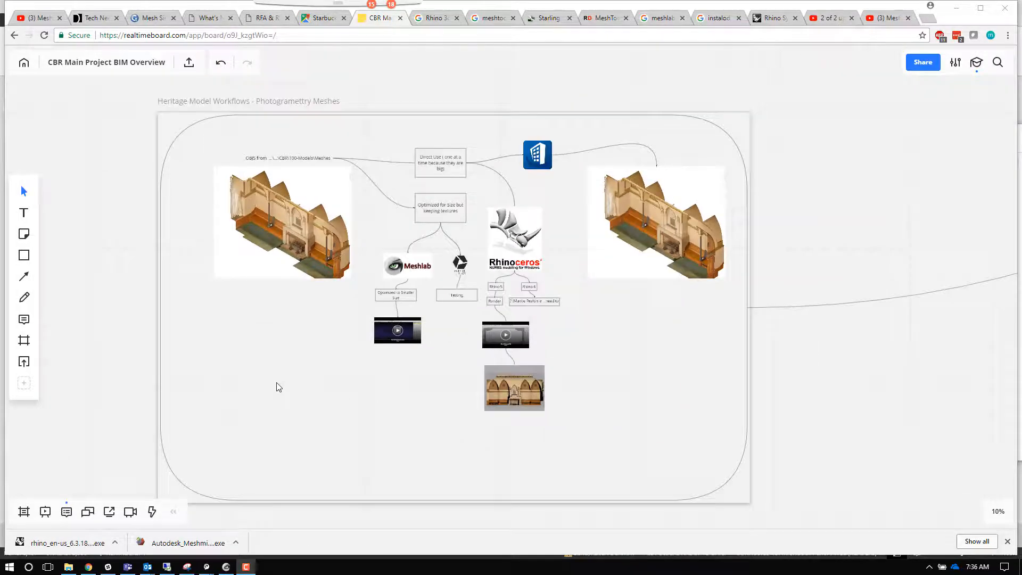
{"action": "left_click", "coordinate": [10, 567]}
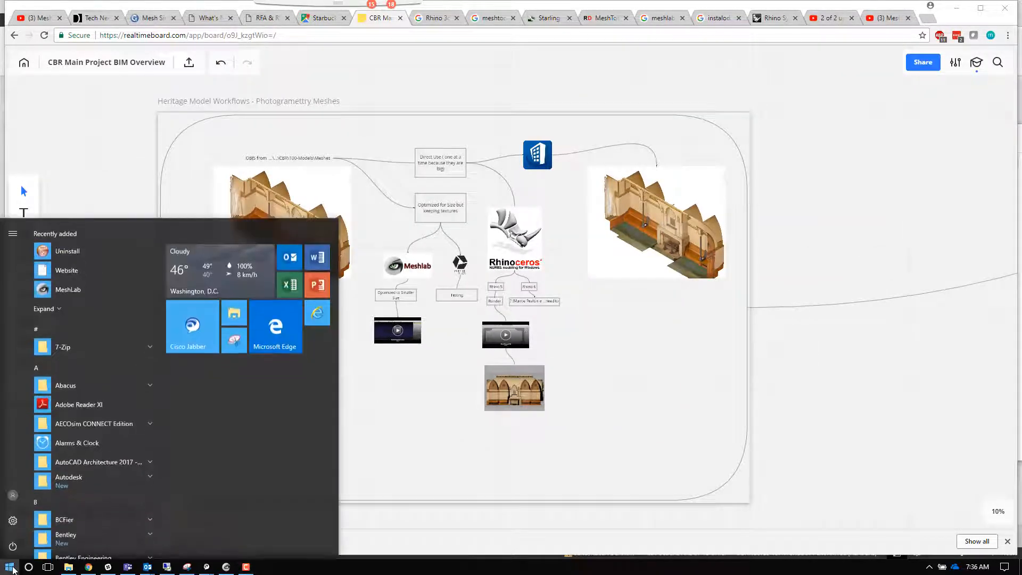
{"action": "type", "text": "aecosim"}
{"action": "key", "text": "Return"}
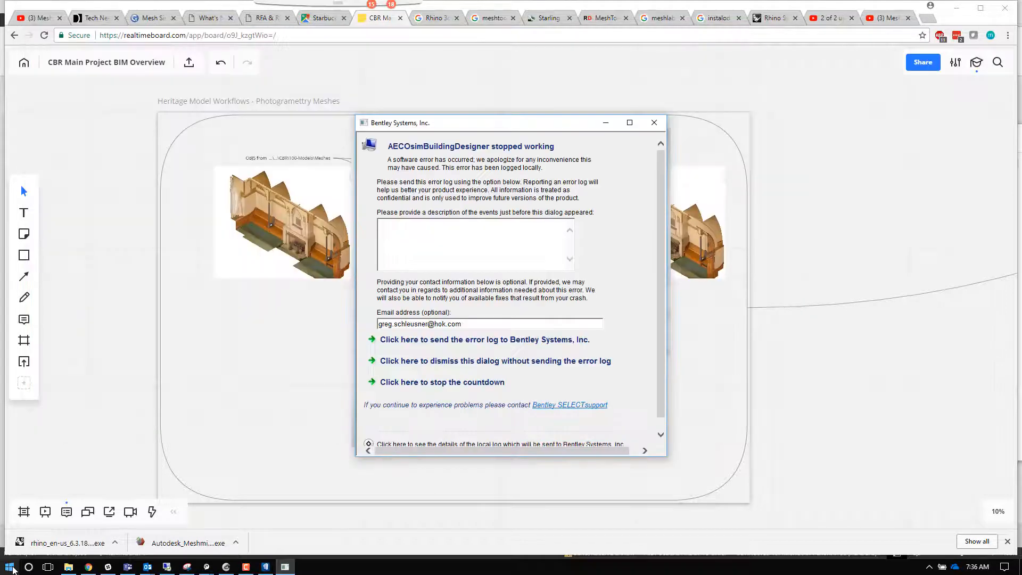
{"action": "left_click", "coordinate": [657, 124]}
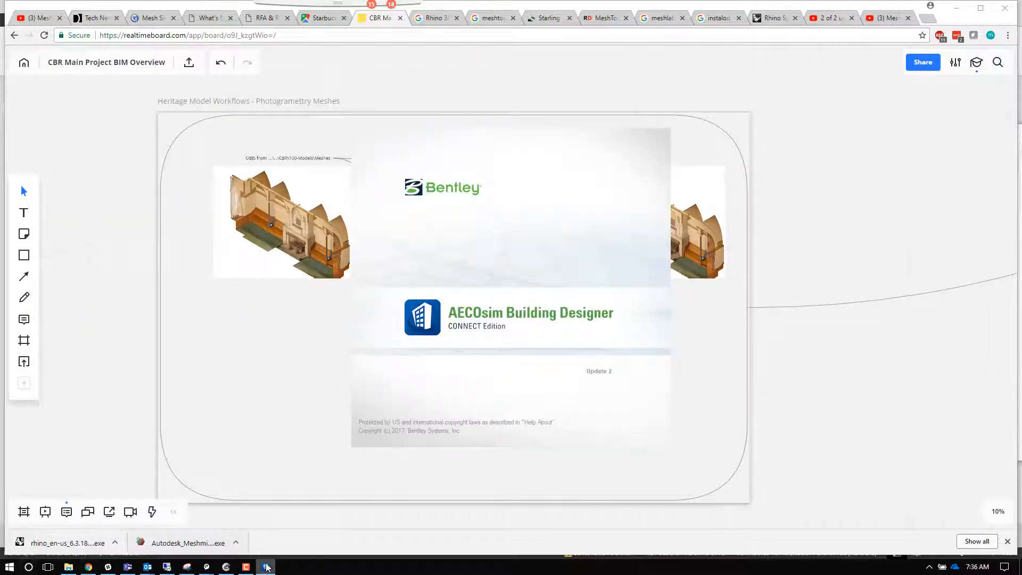
{"action": "right_click", "coordinate": [265, 567]}
{"action": "left_click", "coordinate": [263, 570]}
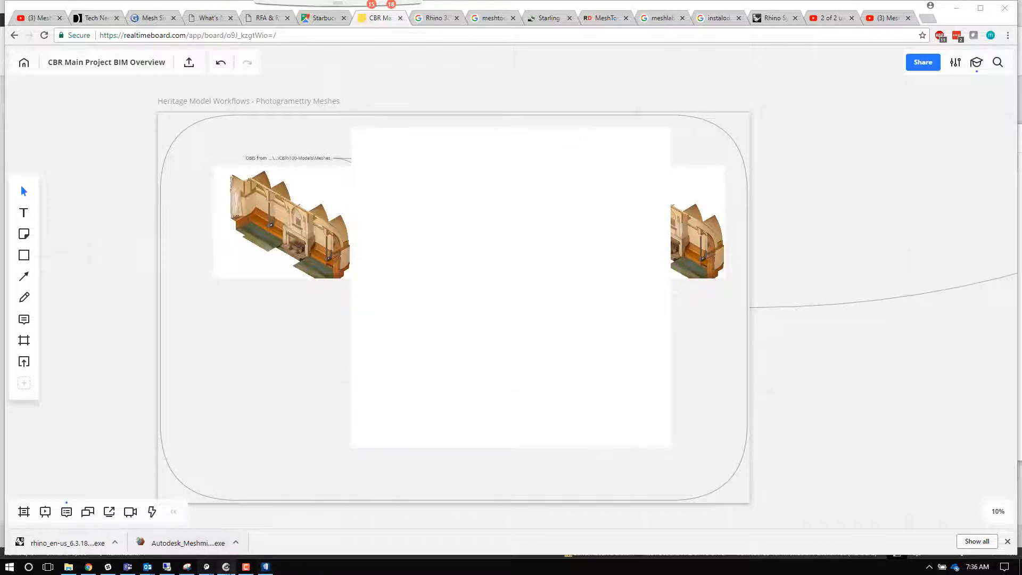
{"action": "left_click", "coordinate": [246, 568]}
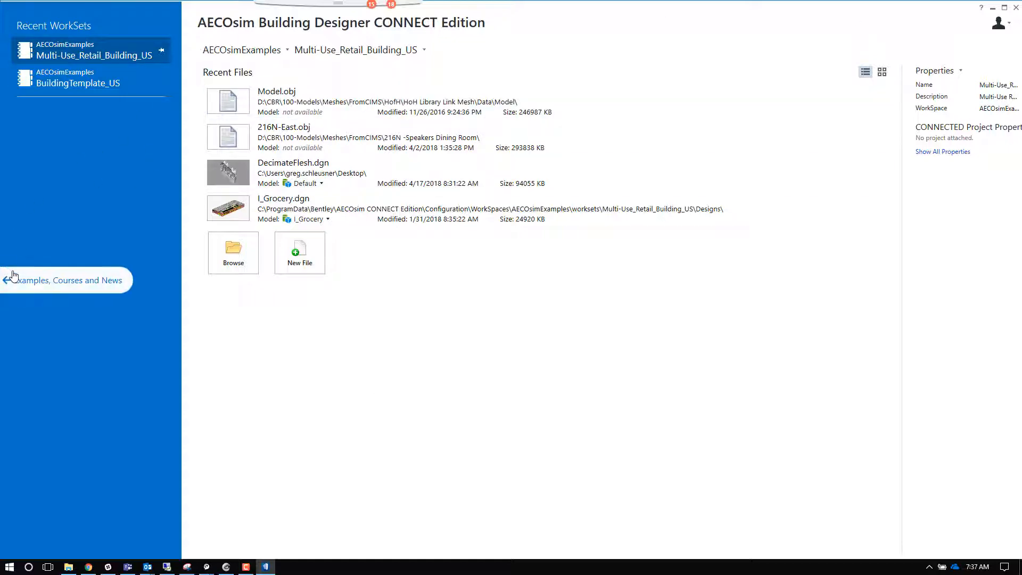
- View the examples, courses and news page, and return to the recent files page
{"action": "left_click", "coordinate": [9, 289]}
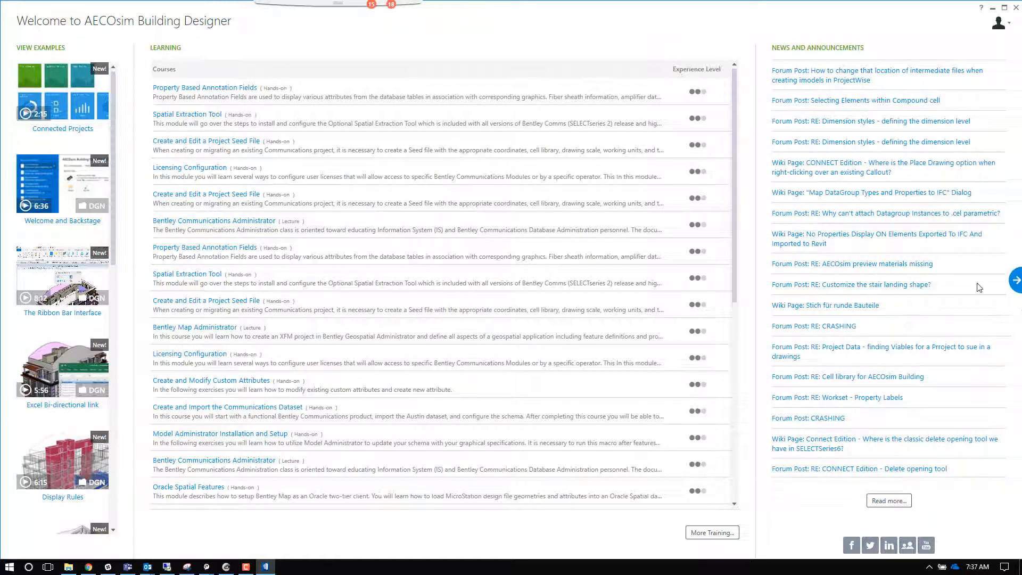
{"action": "left_click", "coordinate": [1015, 283]}
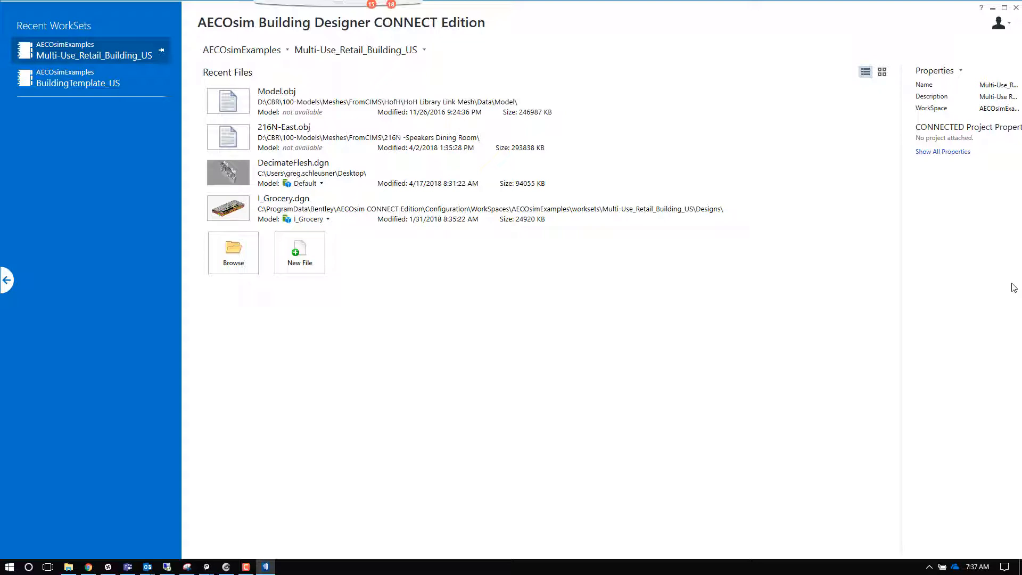
- Start a new MicroStation DGN file with DesignSeed.dgn as the seed and set its save location to This PC
{"action": "left_click", "coordinate": [307, 260]}
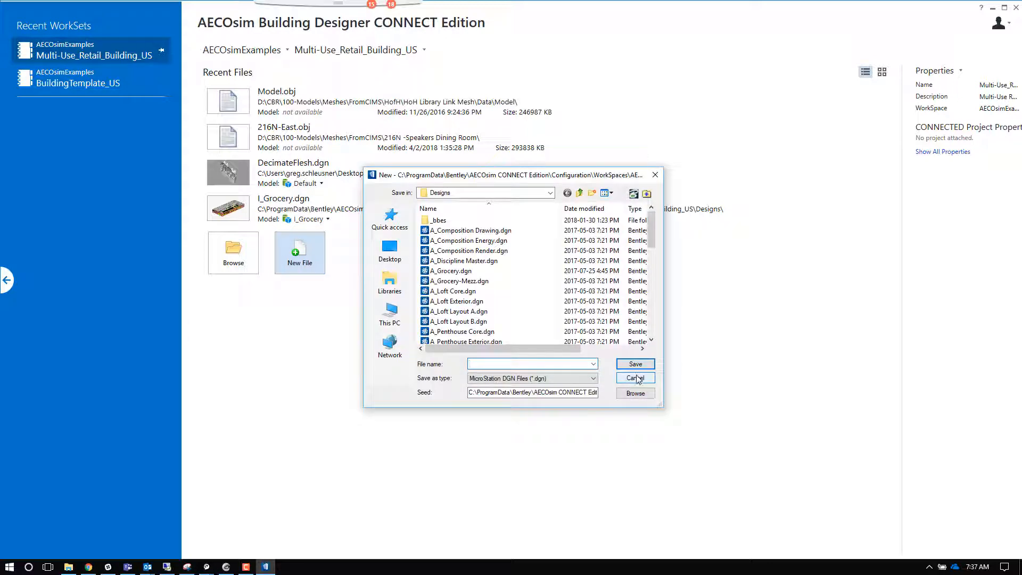
{"action": "left_click", "coordinate": [635, 393]}
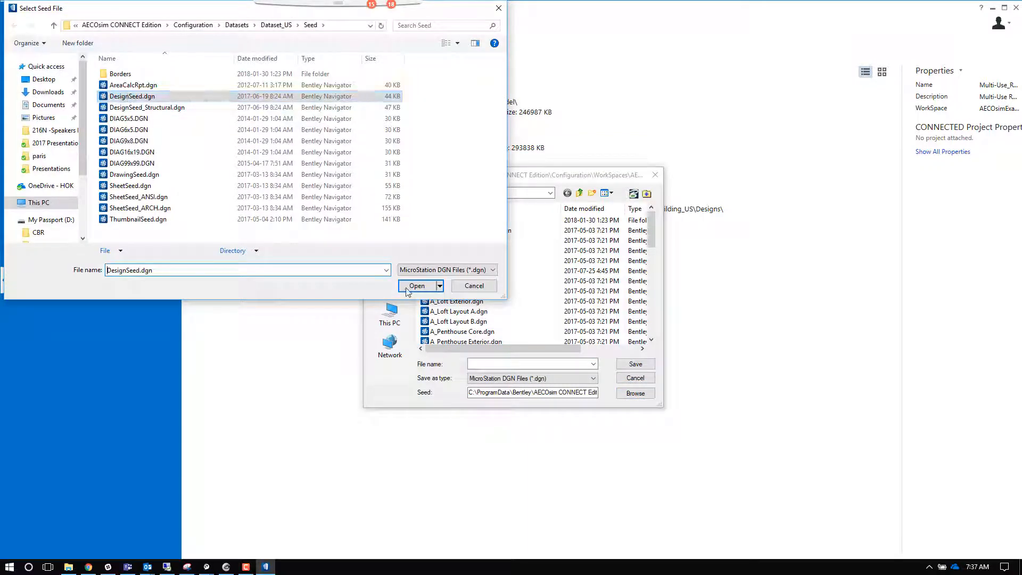
{"action": "left_click", "coordinate": [407, 288]}
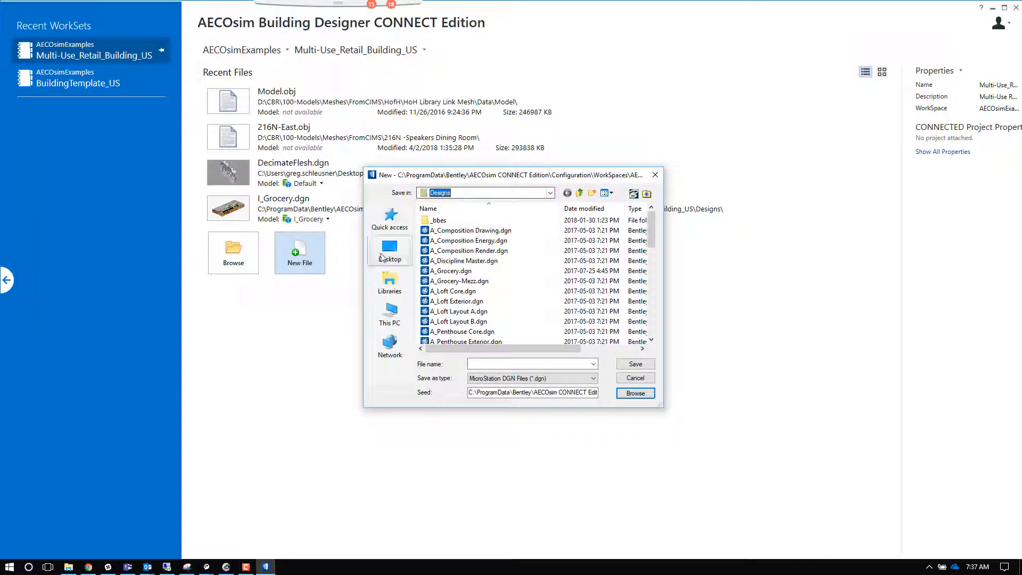
{"action": "left_click", "coordinate": [389, 313]}
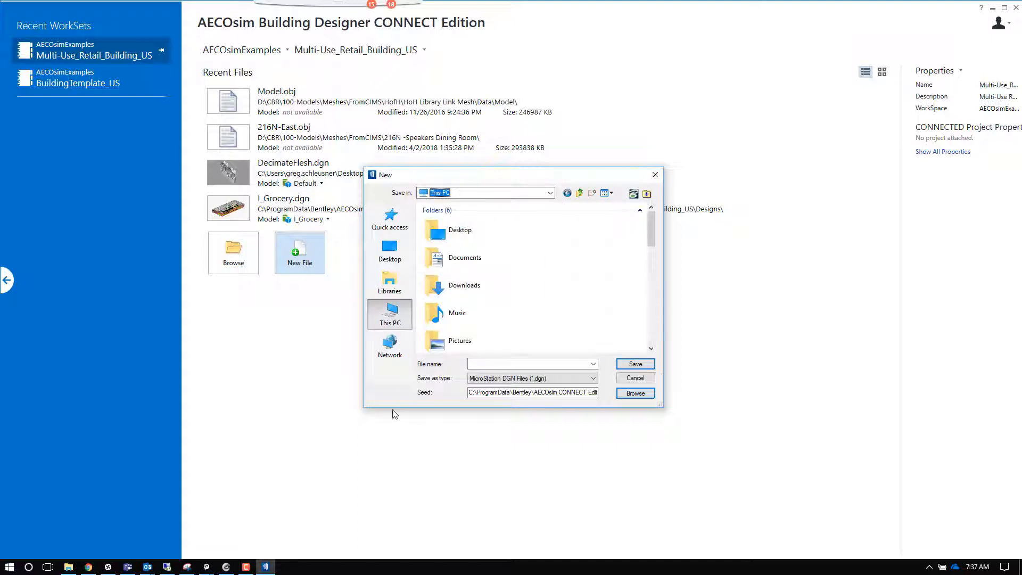
- Switch to File Explorer and open the CBR\100-Models folder on the My Passport (D:) drive
{"action": "left_click", "coordinate": [68, 566]}
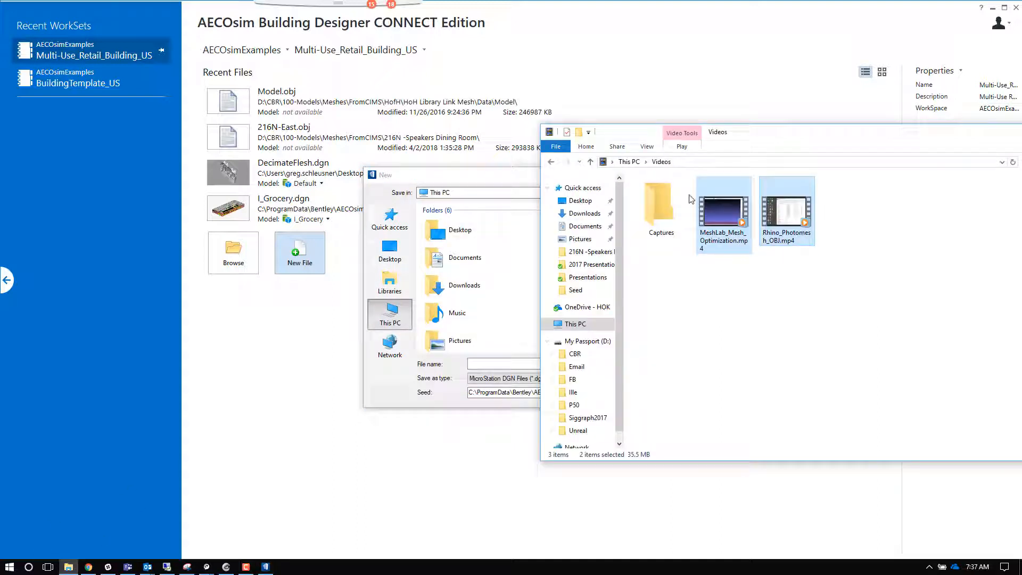
{"action": "left_click", "coordinate": [585, 341]}
{"action": "double_click", "coordinate": [657, 194]}
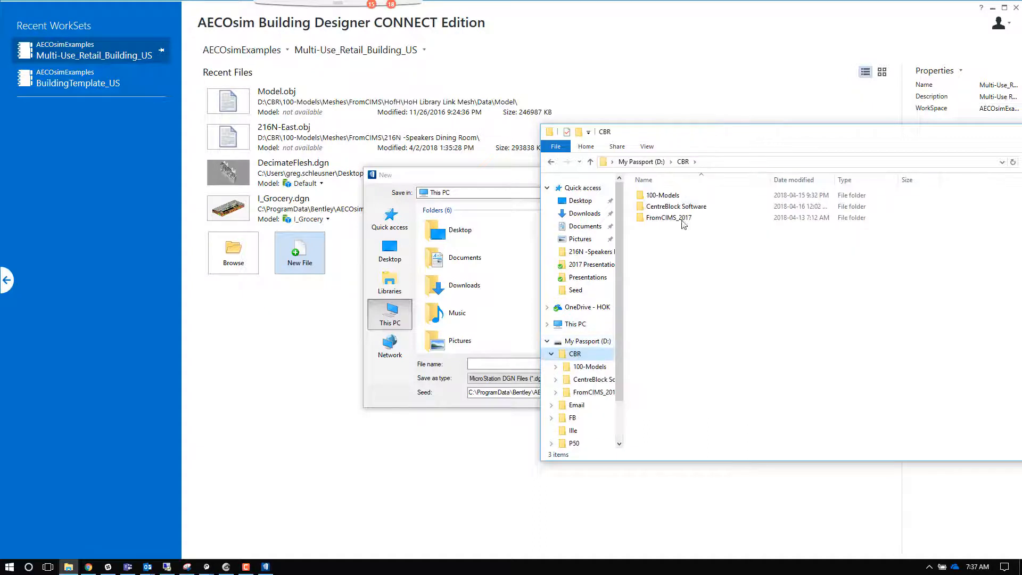
{"action": "double_click", "coordinate": [693, 196]}
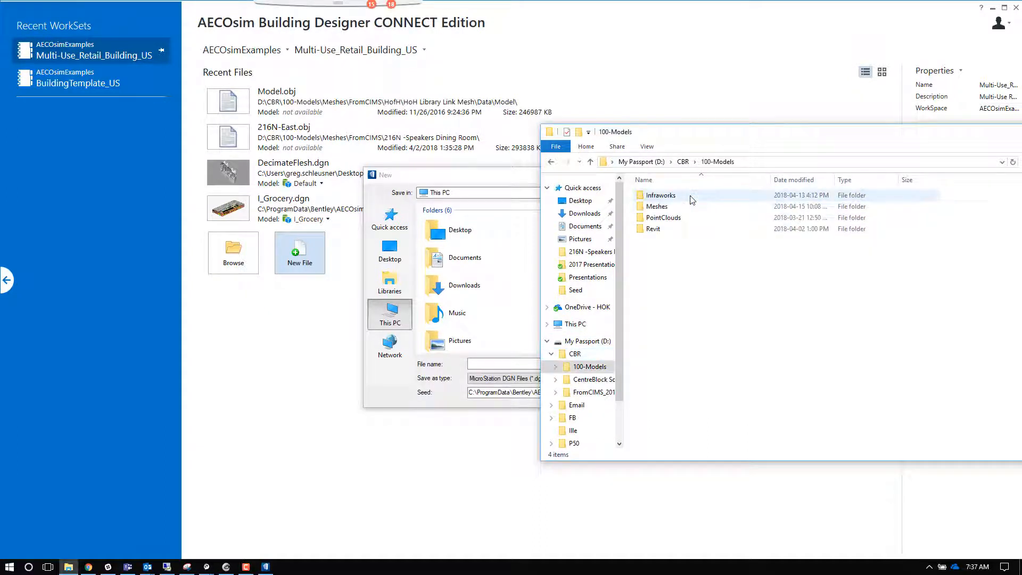
- Create a folder named AECOsim inside 100-Models and open it
{"action": "right_click", "coordinate": [663, 272]}
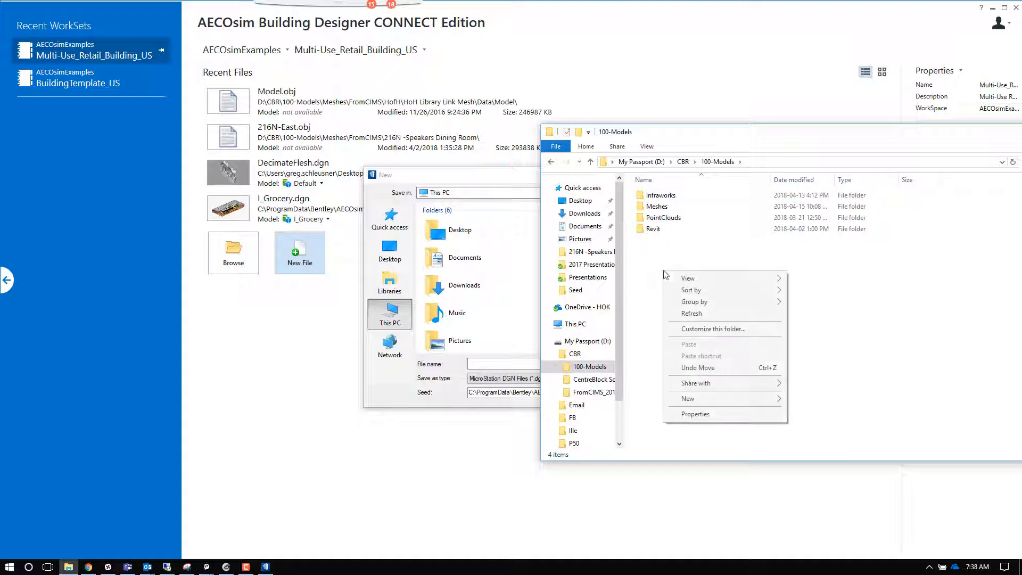
{"action": "mouse_move", "coordinate": [767, 398]}
{"action": "left_click", "coordinate": [811, 398]}
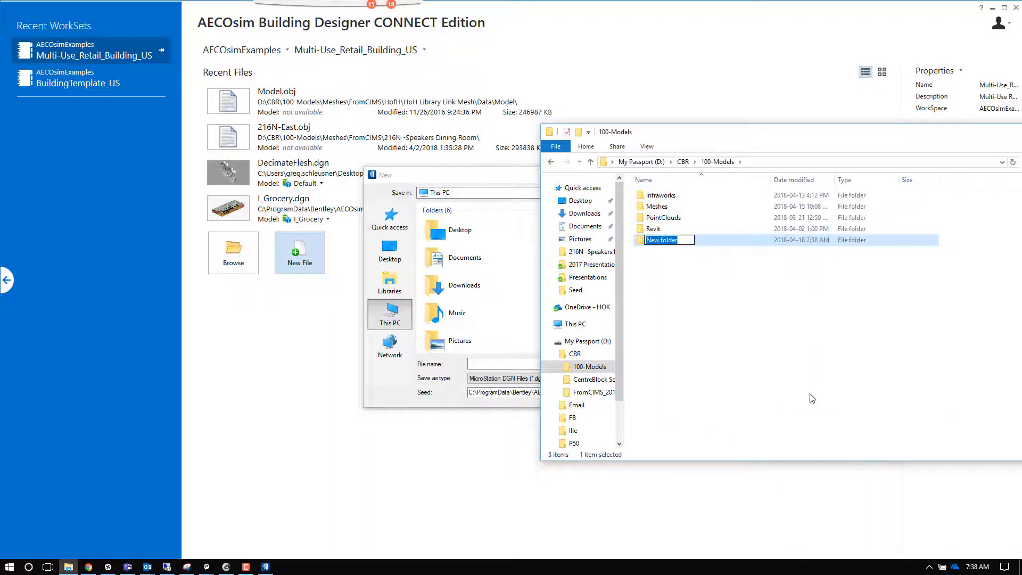
{"action": "type", "text": "AECO"}
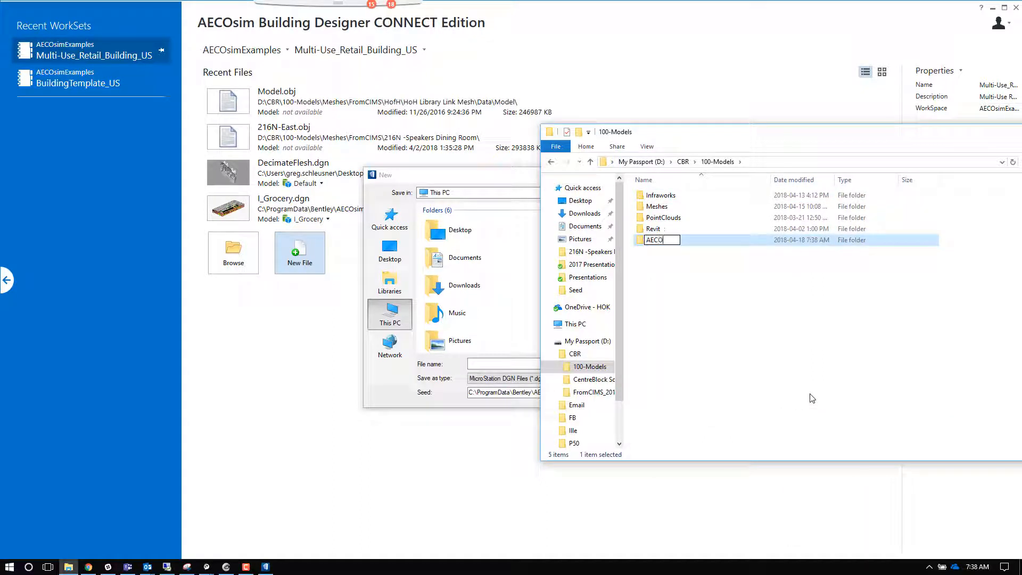
{"action": "type", "text": "SIM"}
{"action": "key", "text": "BackSpace"}
{"action": "key", "text": "BackSpace"}
{"action": "key", "text": "BackSpace"}
{"action": "type", "text": "sim"}
{"action": "key", "text": "Return"}
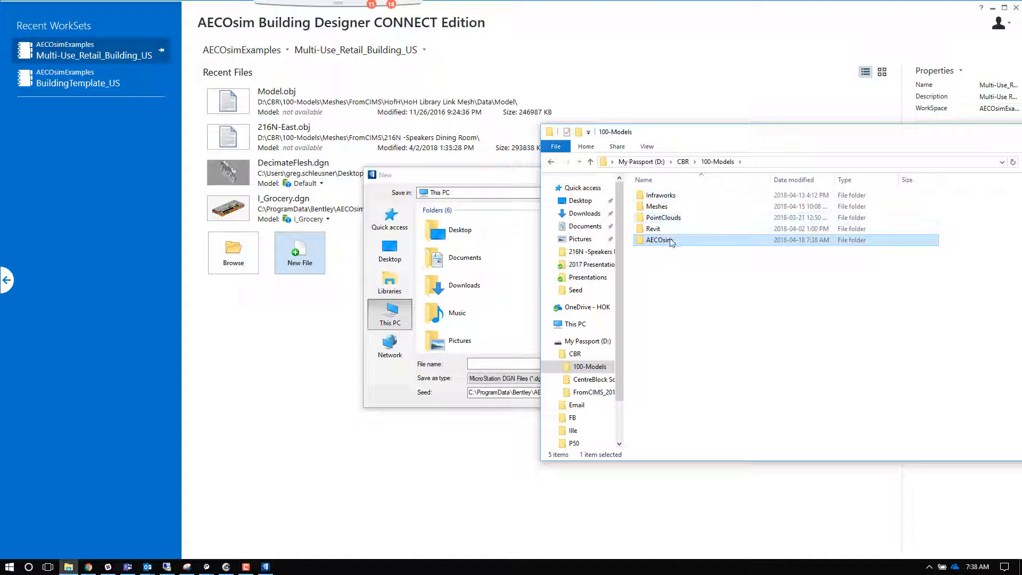
{"action": "double_click", "coordinate": [672, 240]}
{"action": "right_click", "coordinate": [671, 239]}
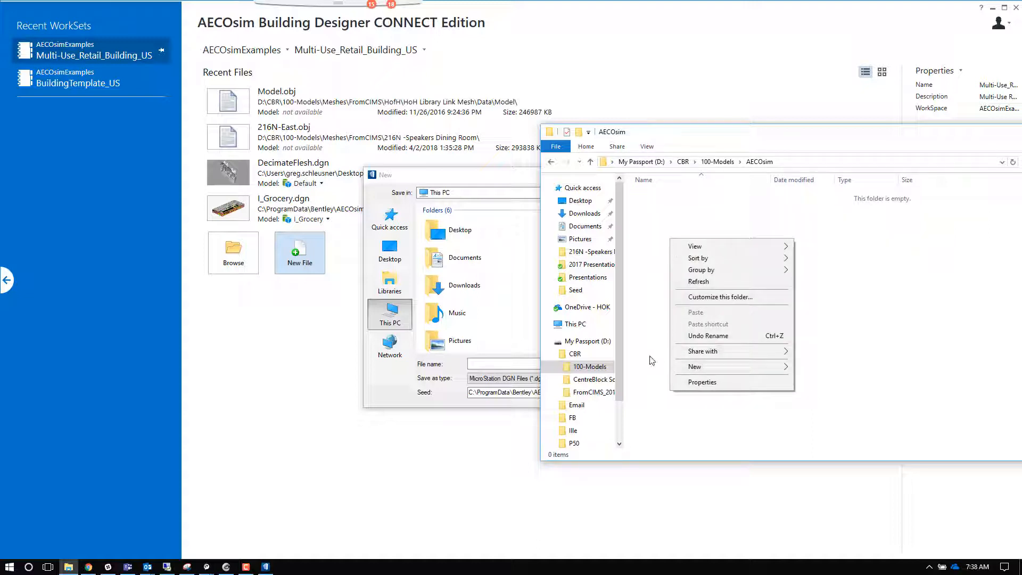
- Try to save the new DGN file as Photo_mesh_demo directly in This PC
{"action": "left_click", "coordinate": [526, 363]}
{"action": "type", "text": "P"}
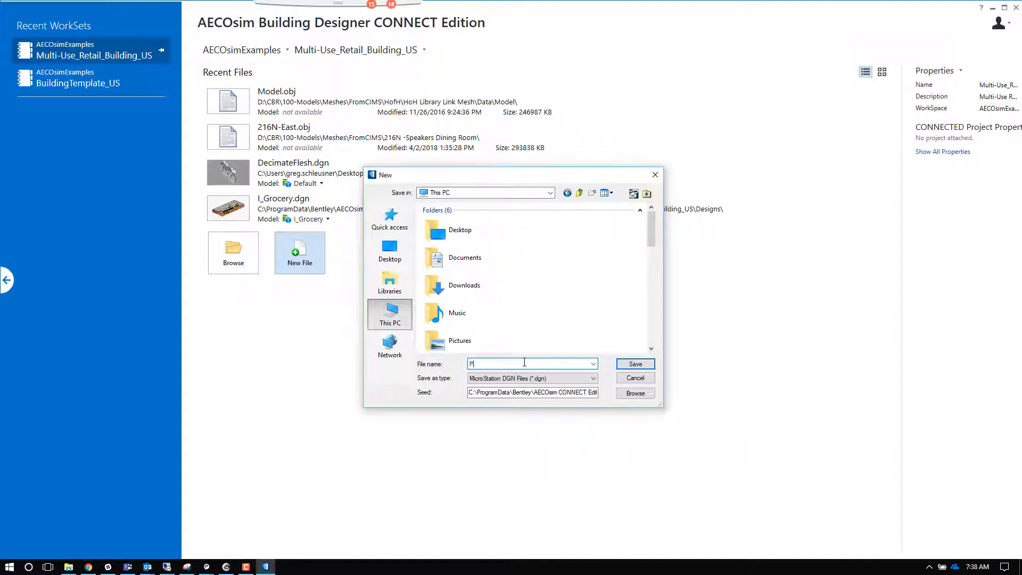
{"action": "type", "text": "hoto_meshD"}
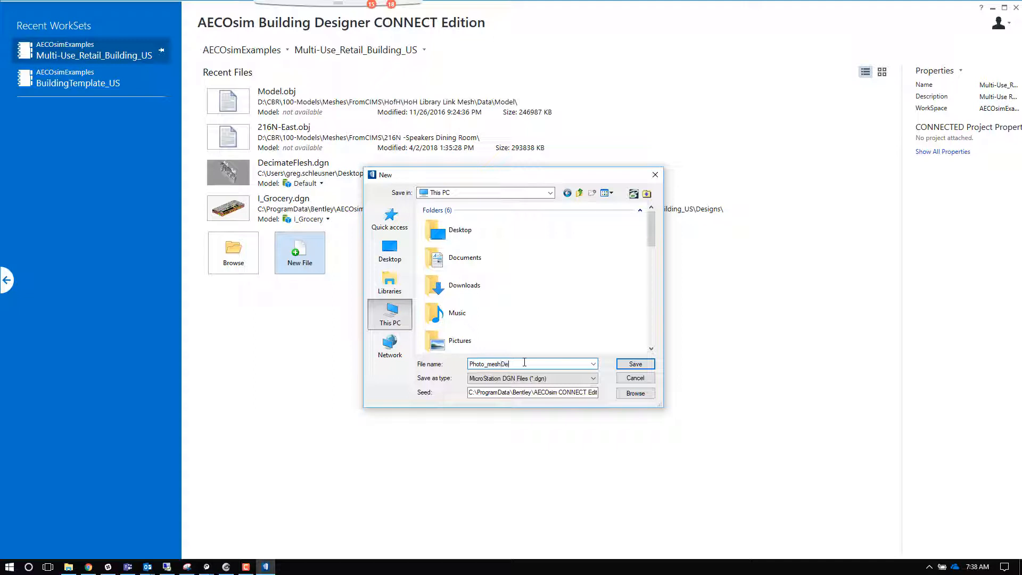
{"action": "key", "text": "BackSpace"}
{"action": "type", "text": "_De"}
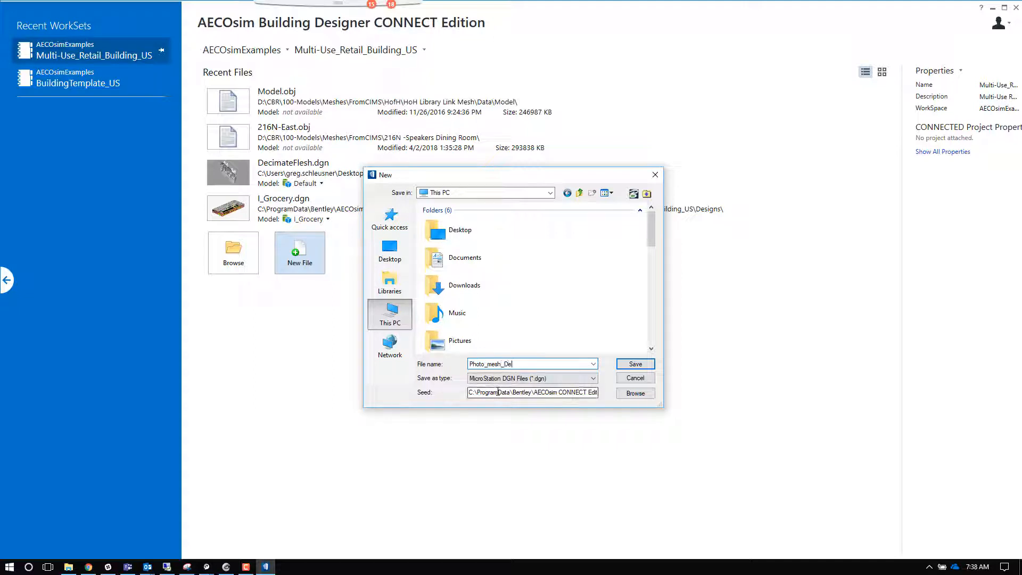
{"action": "key", "text": "BackSpace"}
{"action": "key", "text": "BackSpace"}
{"action": "type", "text": "demo"}
{"action": "key", "text": "Return"}
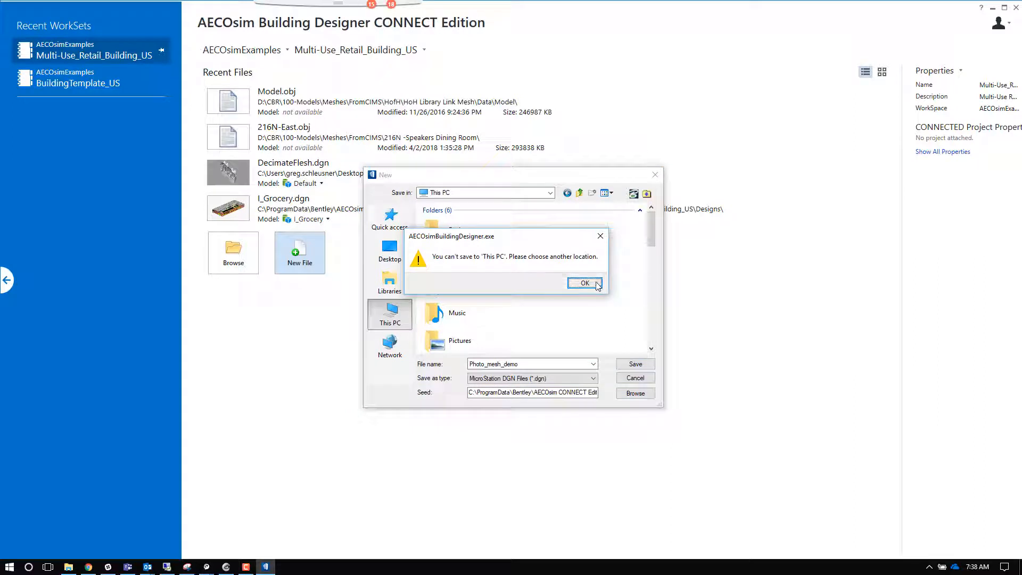
{"action": "left_click", "coordinate": [585, 282]}
- Copy the new folder's path D:\CBR\100-Models\AECOsim into the new-file dialog and save the DGN there as PhotoMeshDemo
{"action": "left_click", "coordinate": [69, 567]}
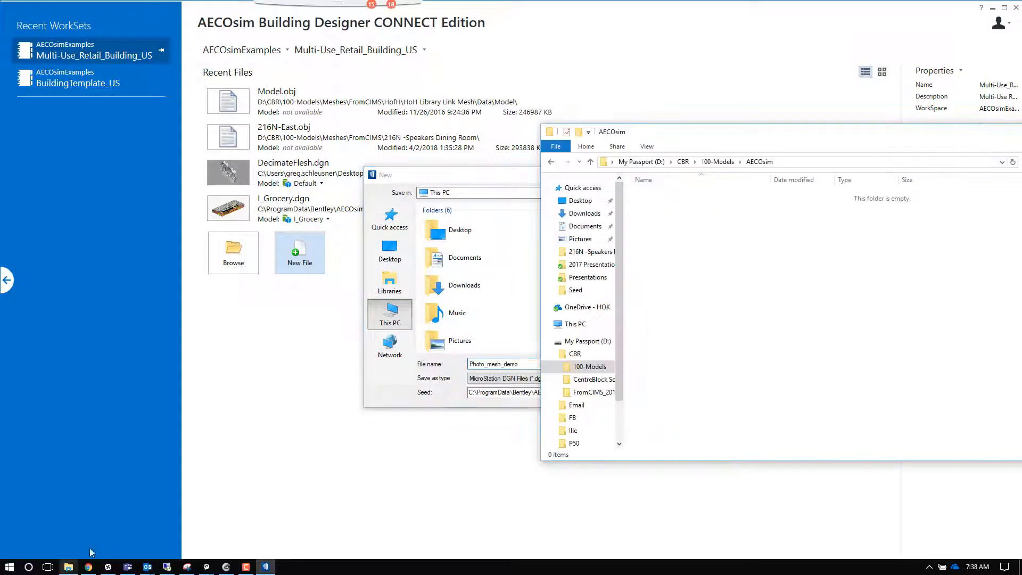
{"action": "left_click", "coordinate": [792, 165]}
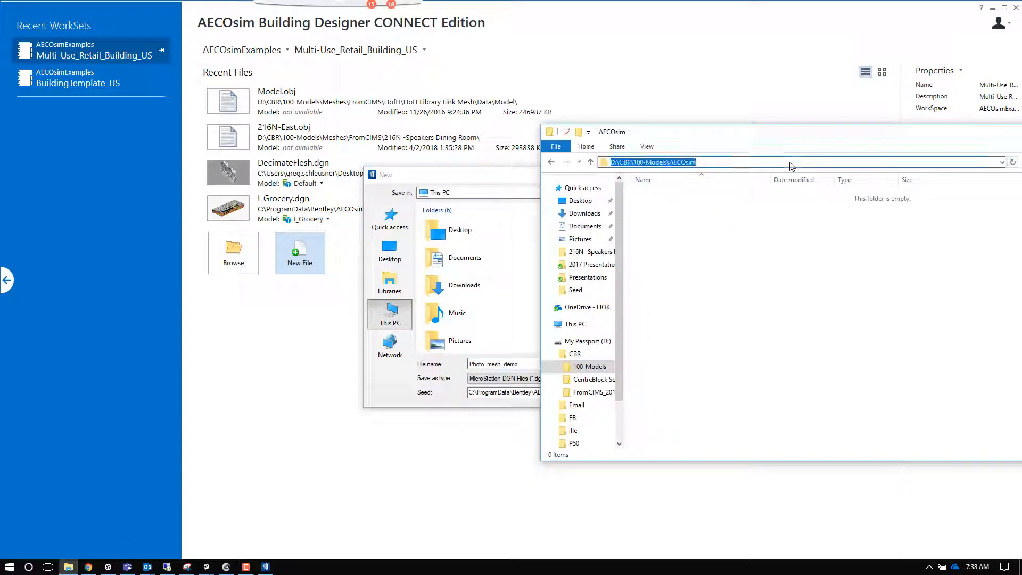
{"action": "key", "text": "ctrl+c"}
{"action": "left_click", "coordinate": [437, 367]}
{"action": "key", "text": "ctrl+v"}
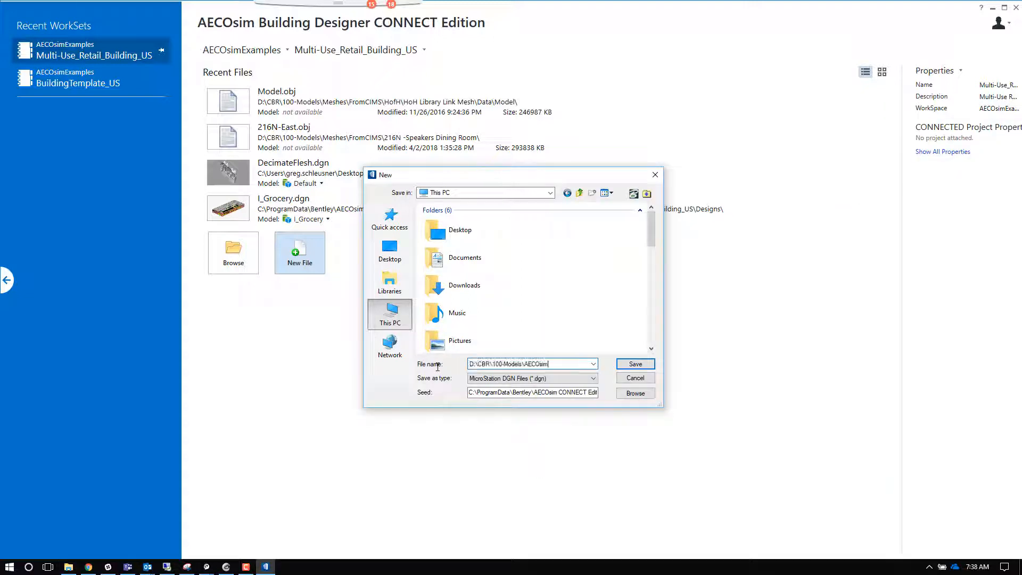
{"action": "key", "text": "Return"}
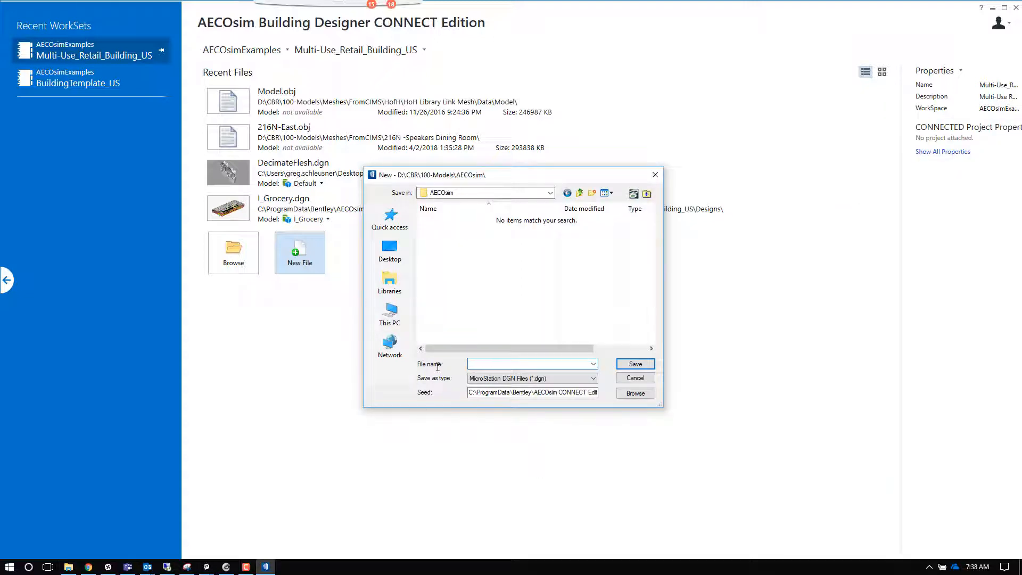
{"action": "type", "text": "PhotoMeshDe"}
{"action": "key", "text": "Return"}
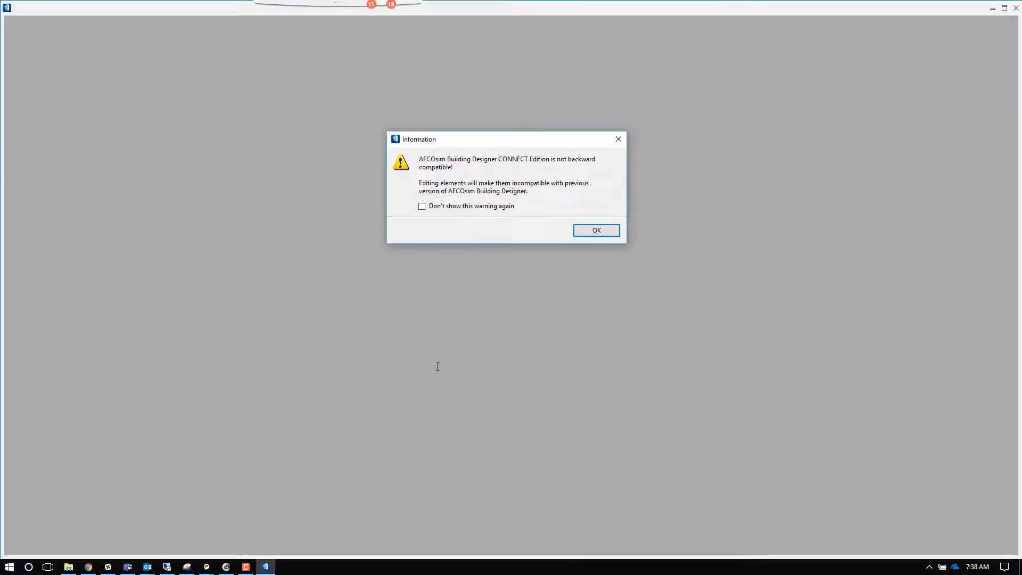
- Stop the backward-compatibility warning and the CONNECT Advisor introduction from showing again, and close both
{"action": "left_click", "coordinate": [473, 208]}
{"action": "left_click", "coordinate": [579, 233]}
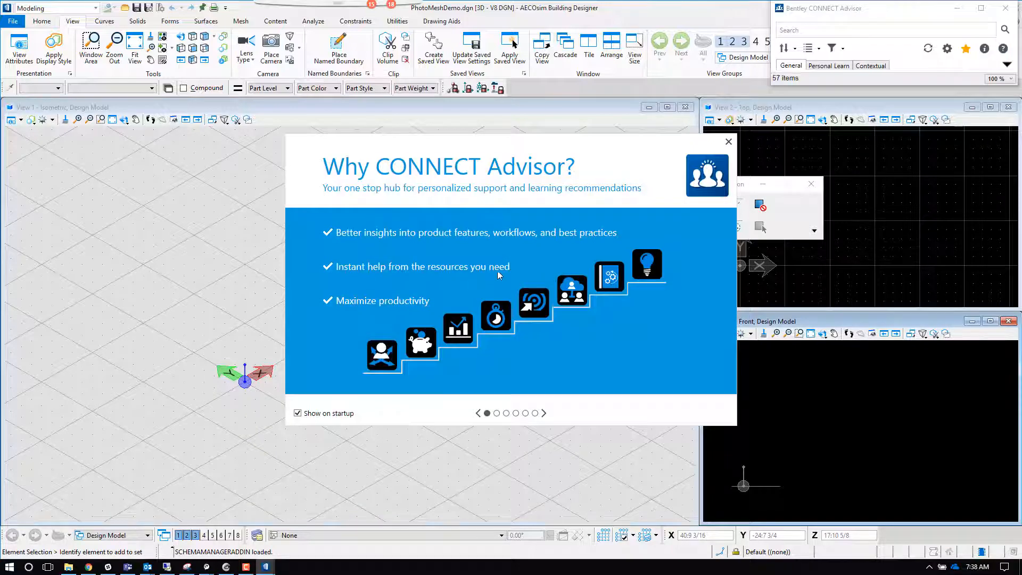
{"action": "left_click", "coordinate": [298, 414]}
{"action": "left_click", "coordinate": [729, 142]}
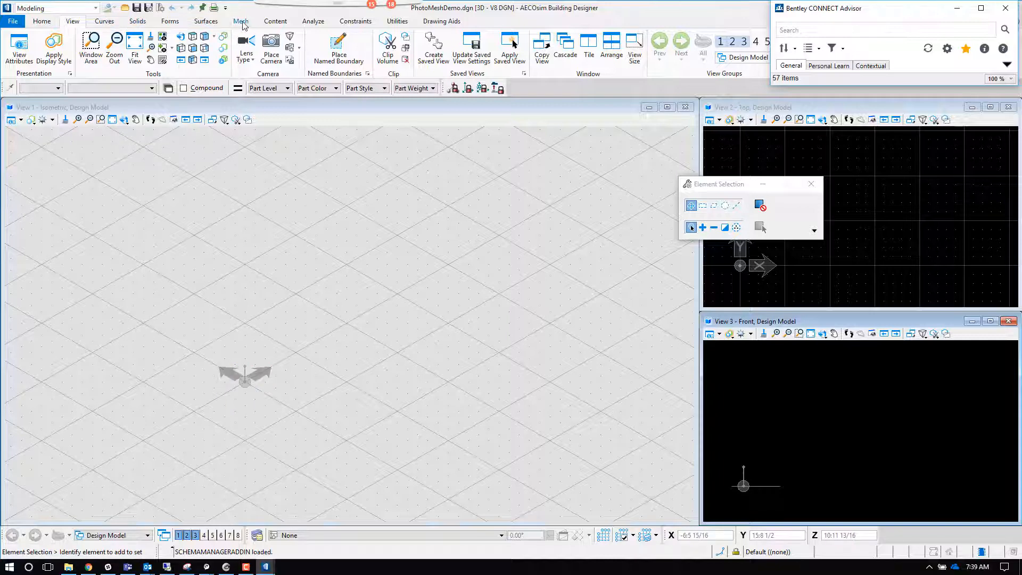
- Keep the Modeling workflow, open the list of reference attachments and start attaching a new reference
{"action": "left_click", "coordinate": [42, 25]}
{"action": "left_click", "coordinate": [42, 22]}
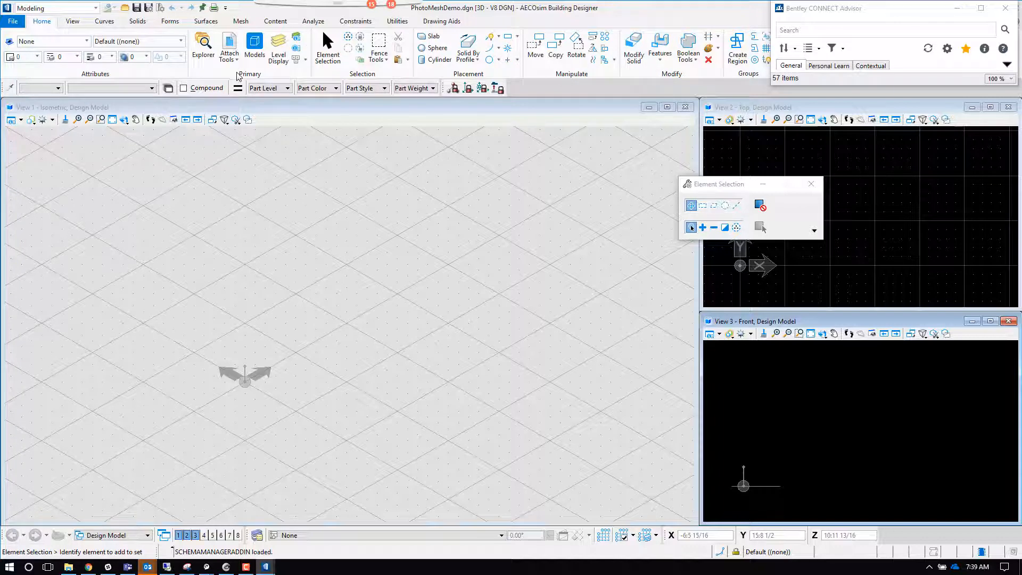
{"action": "left_click", "coordinate": [87, 8]}
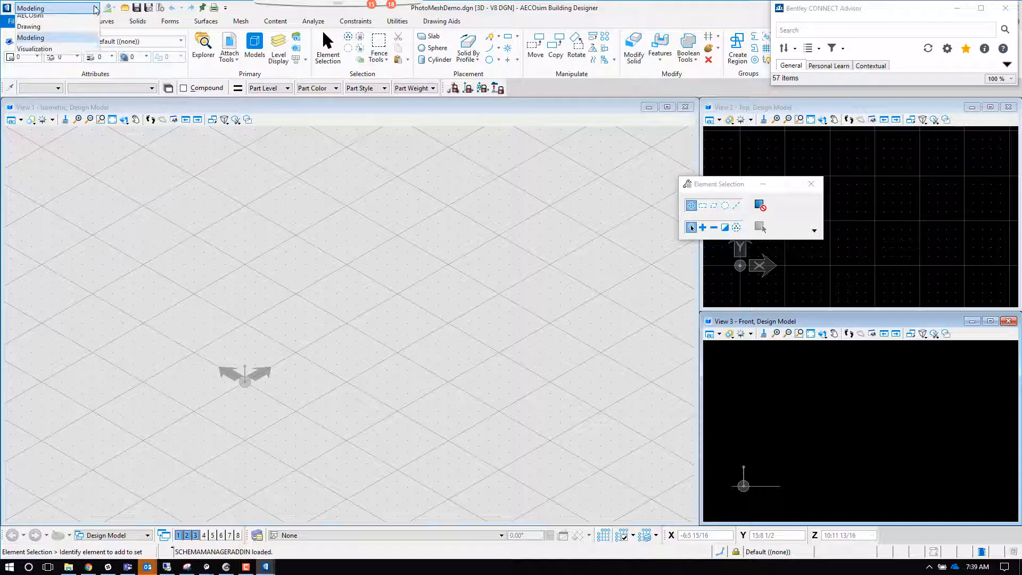
{"action": "left_click", "coordinate": [66, 42]}
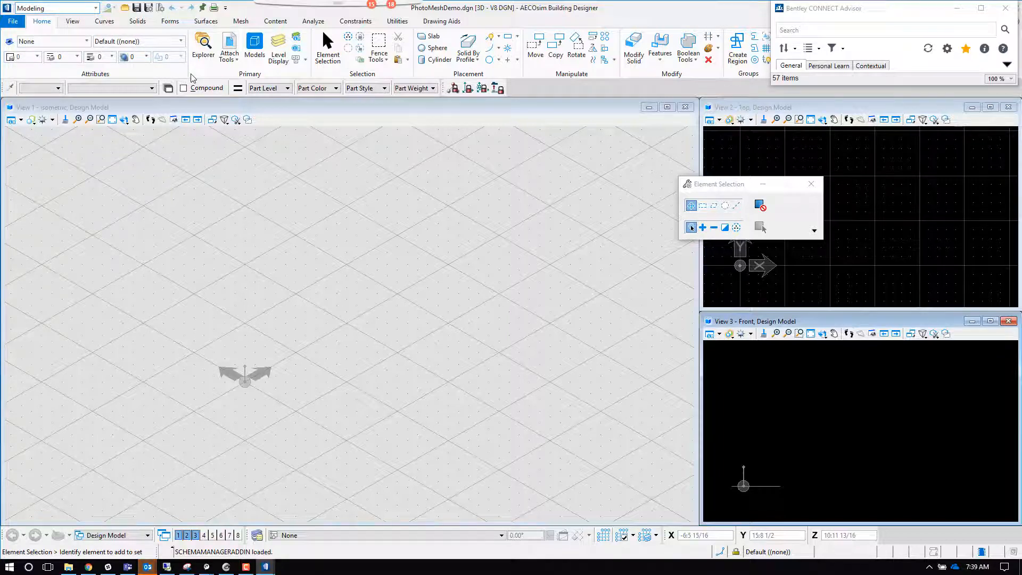
{"action": "left_click", "coordinate": [240, 65]}
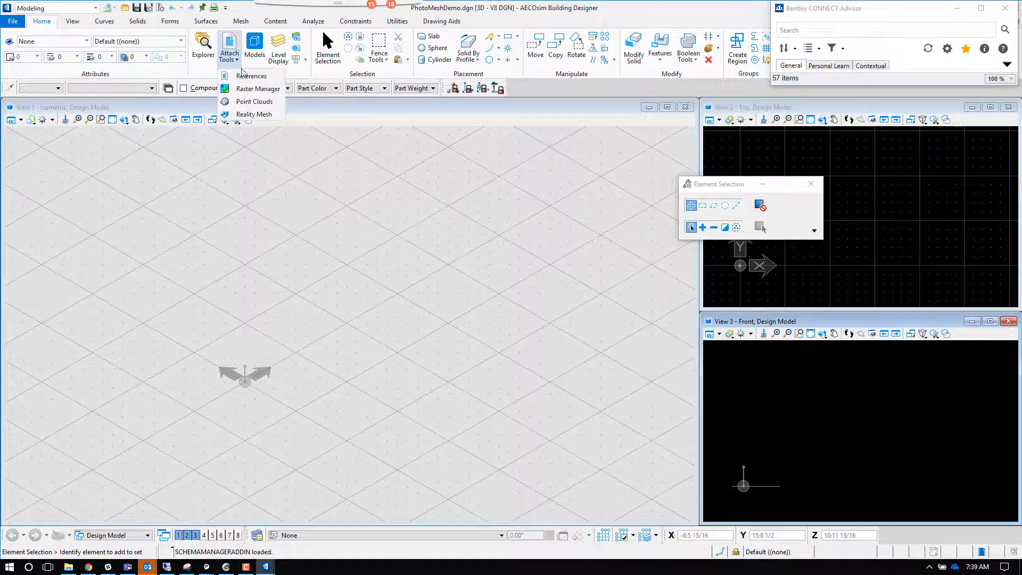
{"action": "left_click", "coordinate": [249, 79]}
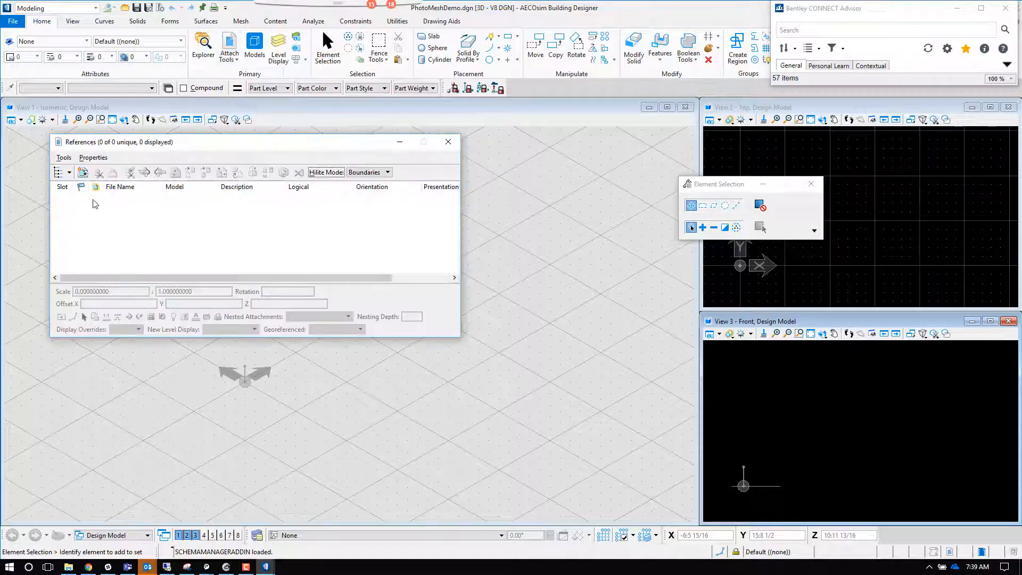
{"action": "left_click", "coordinate": [83, 172]}
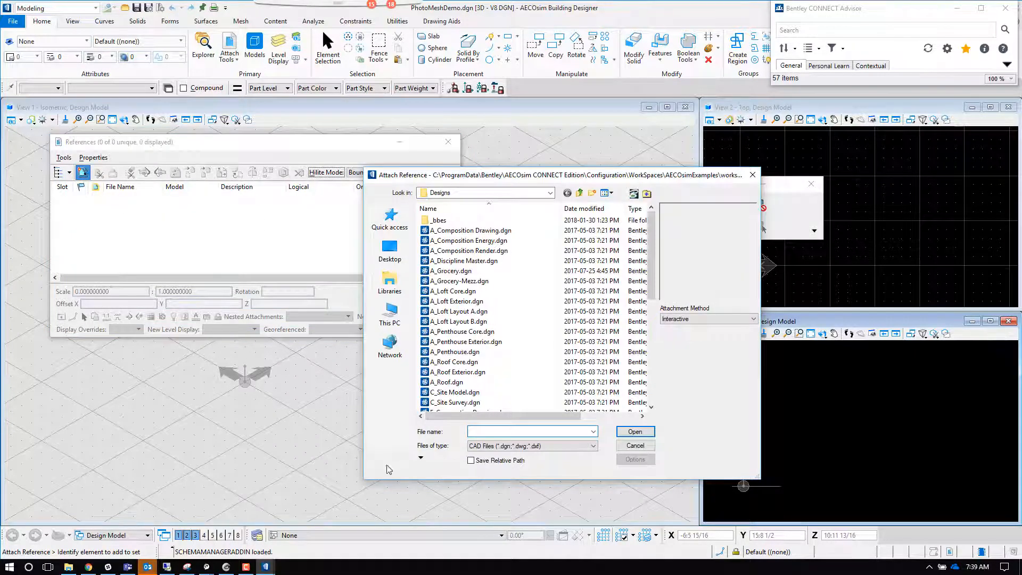
- Copy the path of the Meshes\Simplified\216N -Speakers Dining Room folder from File Explorer and go to that folder in the Attach Reference dialog
{"action": "left_click", "coordinate": [60, 570]}
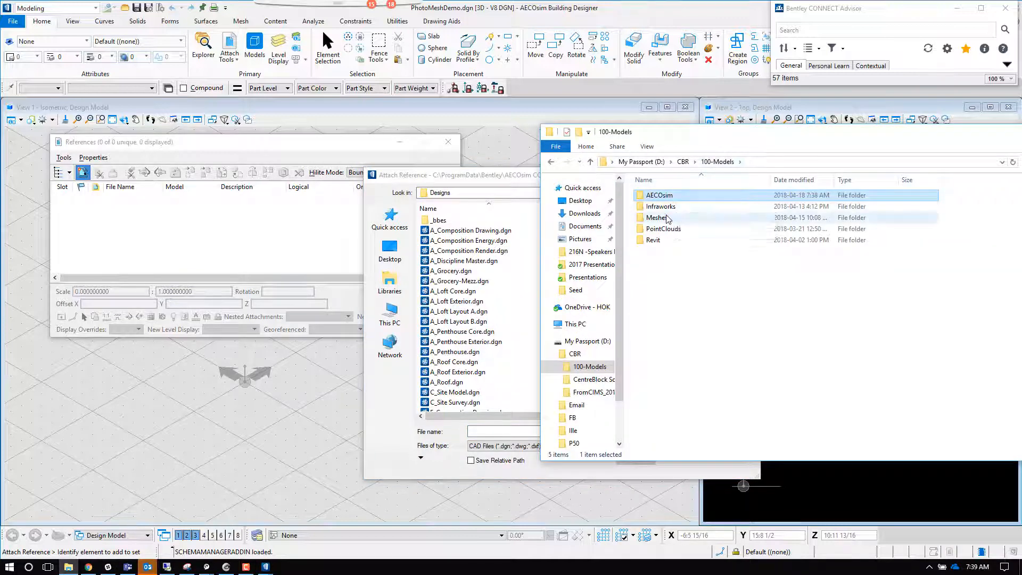
{"action": "double_click", "coordinate": [657, 217]}
{"action": "double_click", "coordinate": [666, 207]}
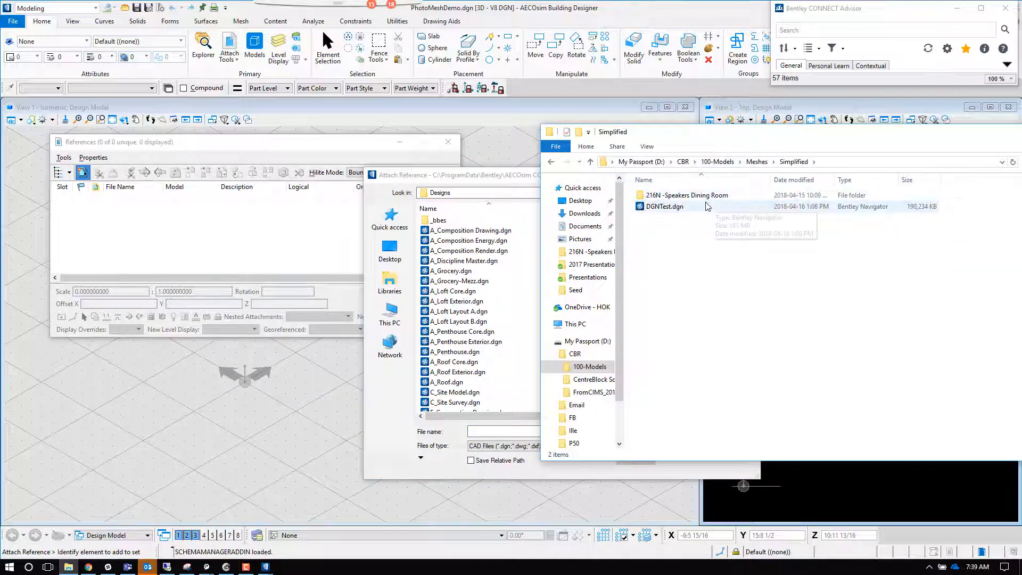
{"action": "double_click", "coordinate": [684, 196]}
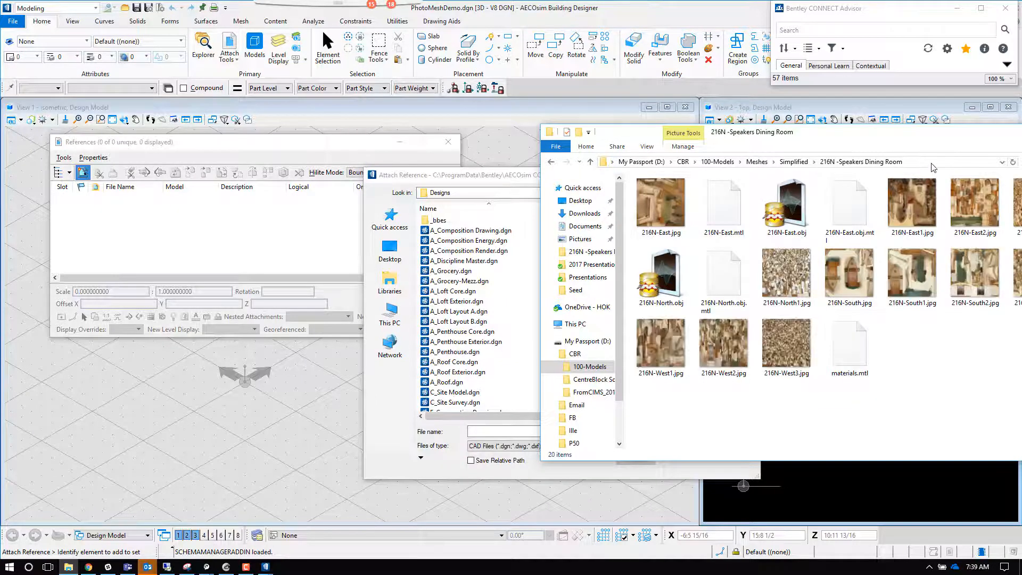
{"action": "left_click", "coordinate": [905, 162]}
{"action": "left_click", "coordinate": [170, 223]}
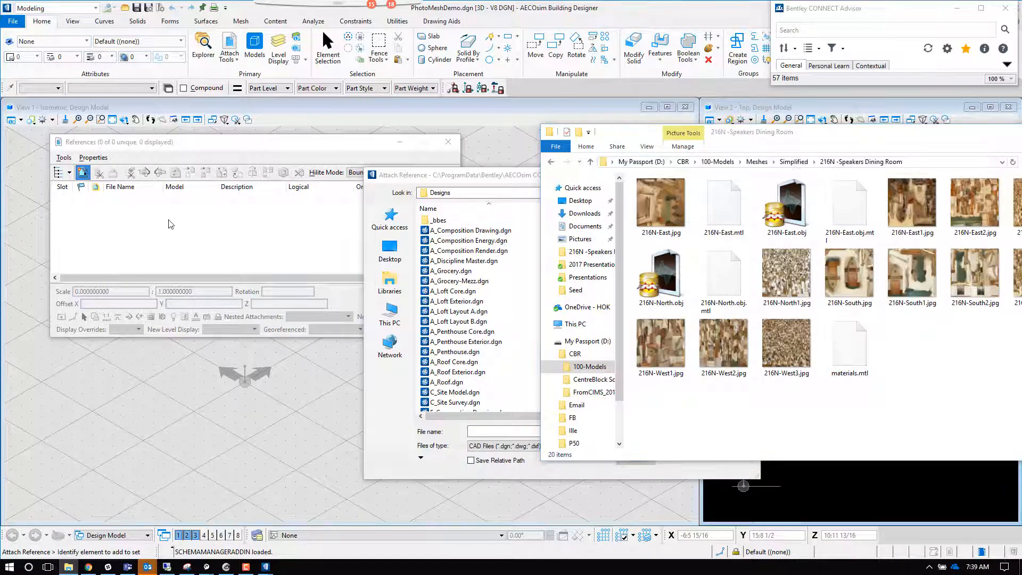
{"action": "left_click", "coordinate": [494, 432]}
{"action": "key", "text": "ctrl+v"}
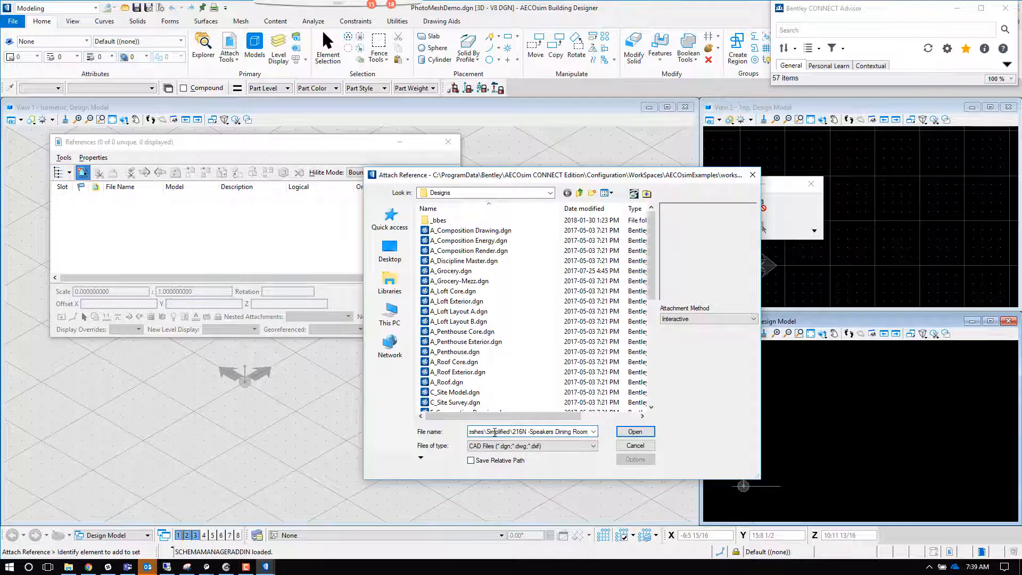
{"action": "key", "text": "Return"}
- List all file types and attach 216N-East.obj and 216N-North.obj as references with Coincident orientation and 1:1 scale, then close the reference list
{"action": "left_click", "coordinate": [548, 448]}
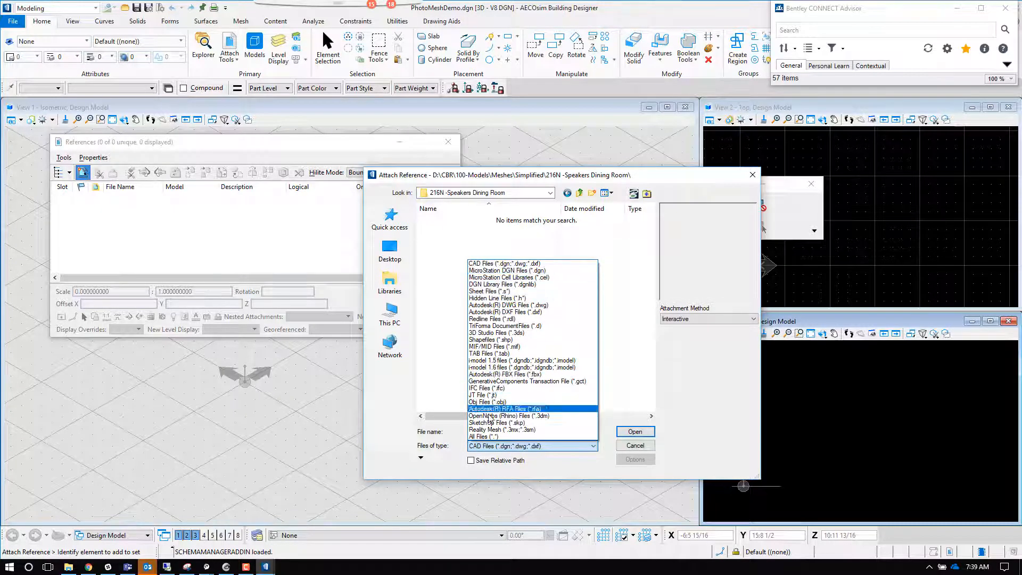
{"action": "left_click", "coordinate": [487, 437]}
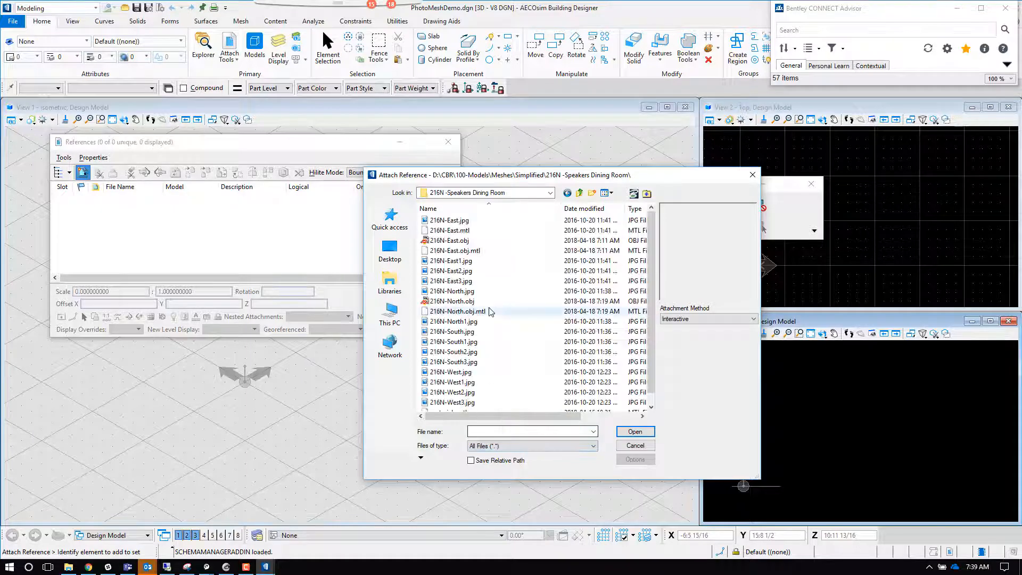
{"action": "left_click", "coordinate": [447, 241]}
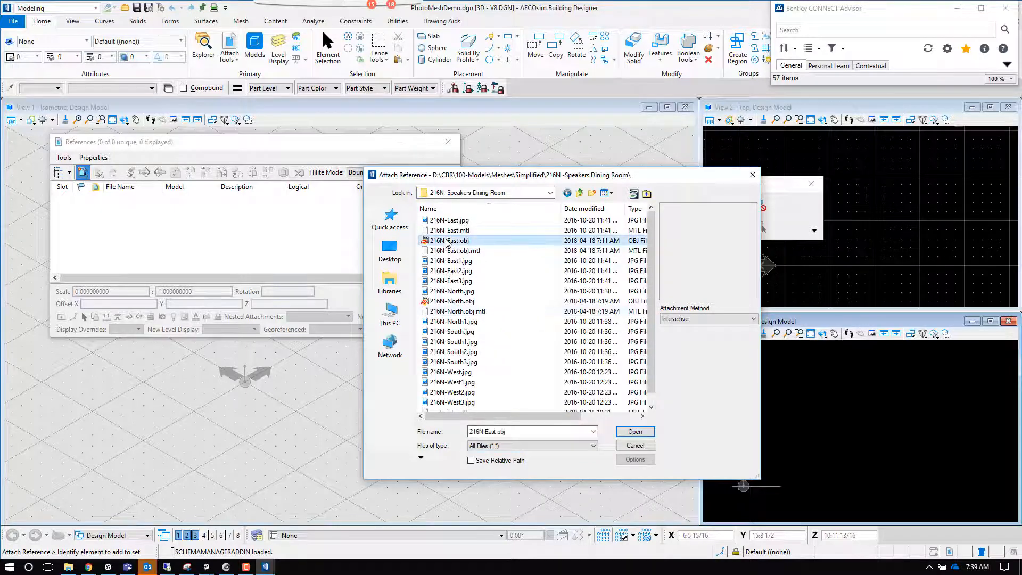
{"action": "left_click", "coordinate": [452, 301], "text": "ctrl"}
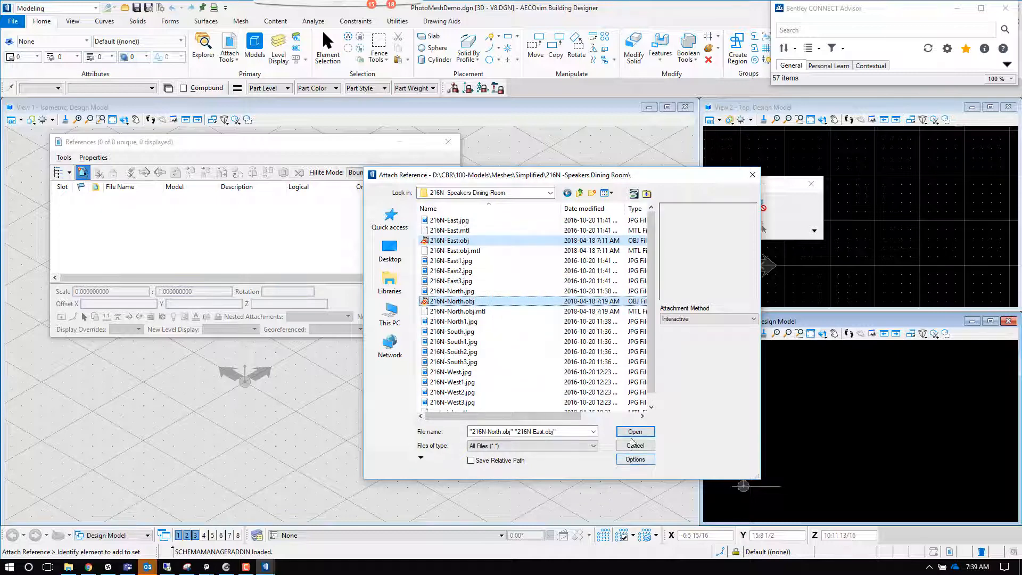
{"action": "left_click", "coordinate": [633, 431]}
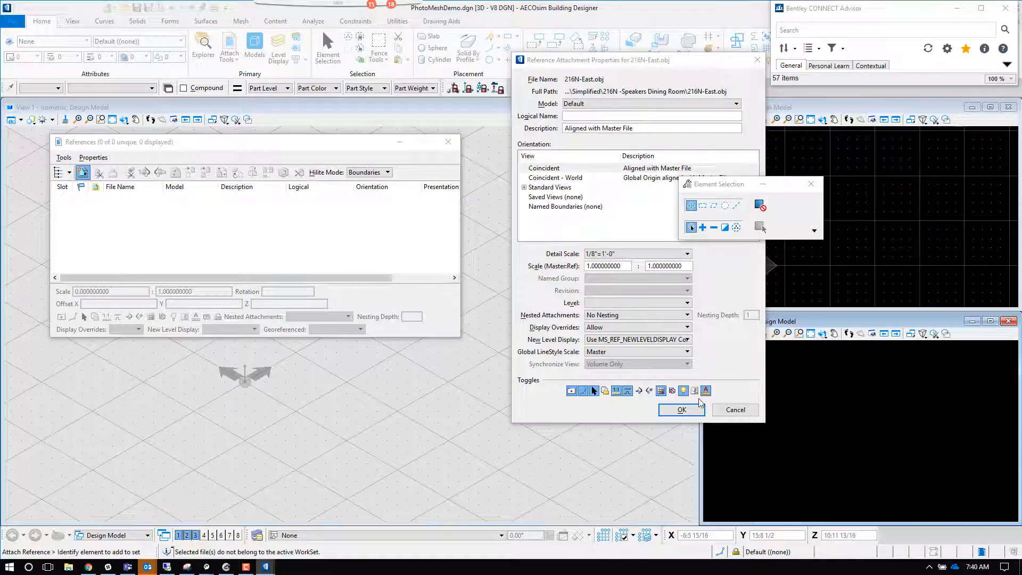
{"action": "left_click", "coordinate": [683, 410]}
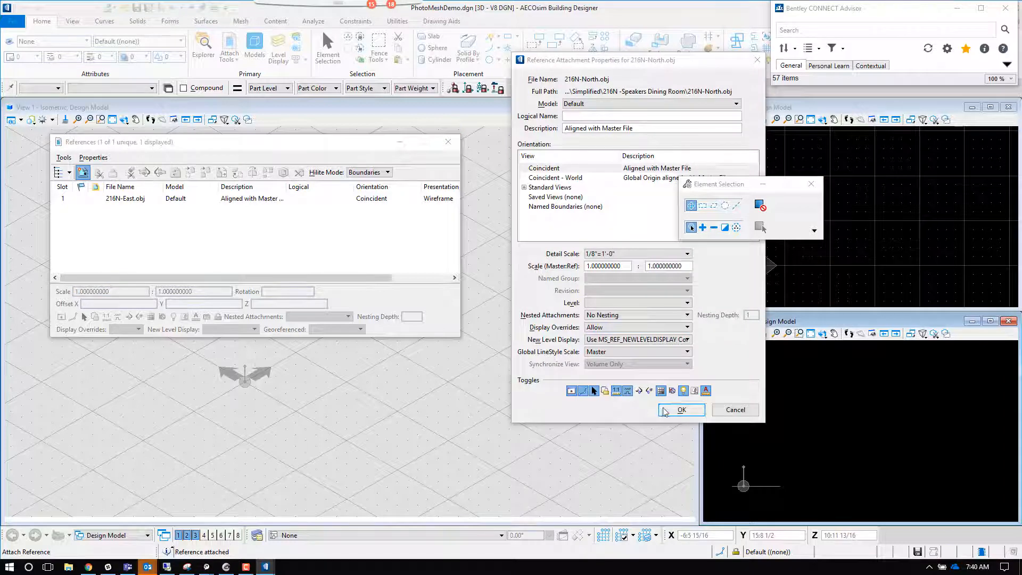
{"action": "left_click", "coordinate": [682, 409]}
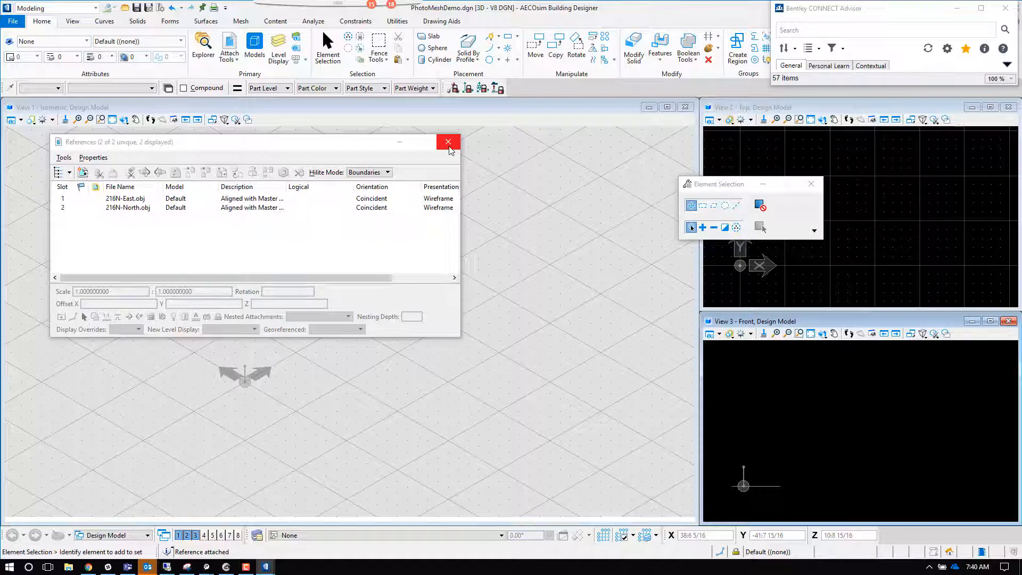
{"action": "left_click", "coordinate": [449, 147]}
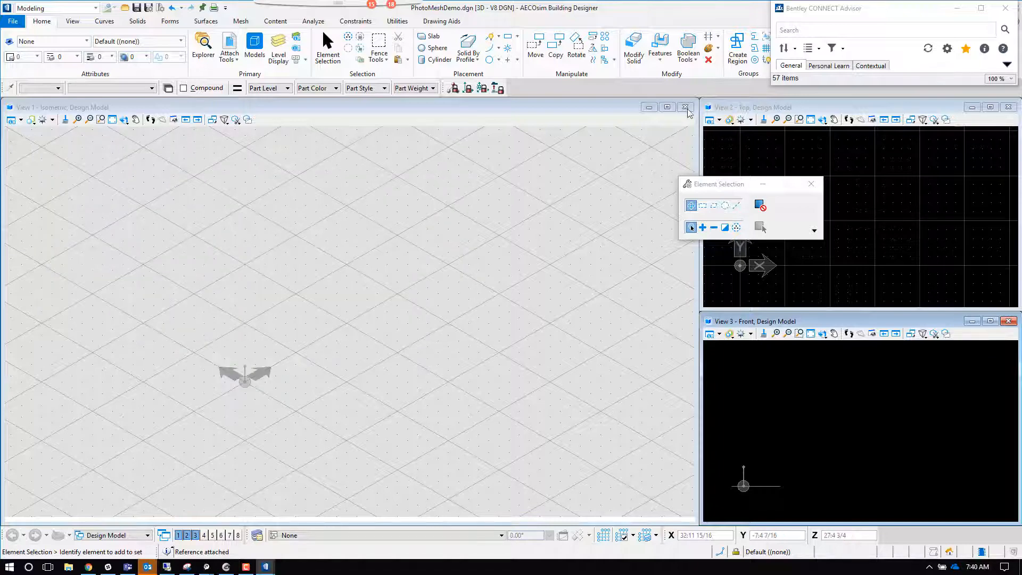
- Maximize the isometric view, fit it to the attached meshes and inspect the fireplace wall up close
{"action": "left_click", "coordinate": [667, 108]}
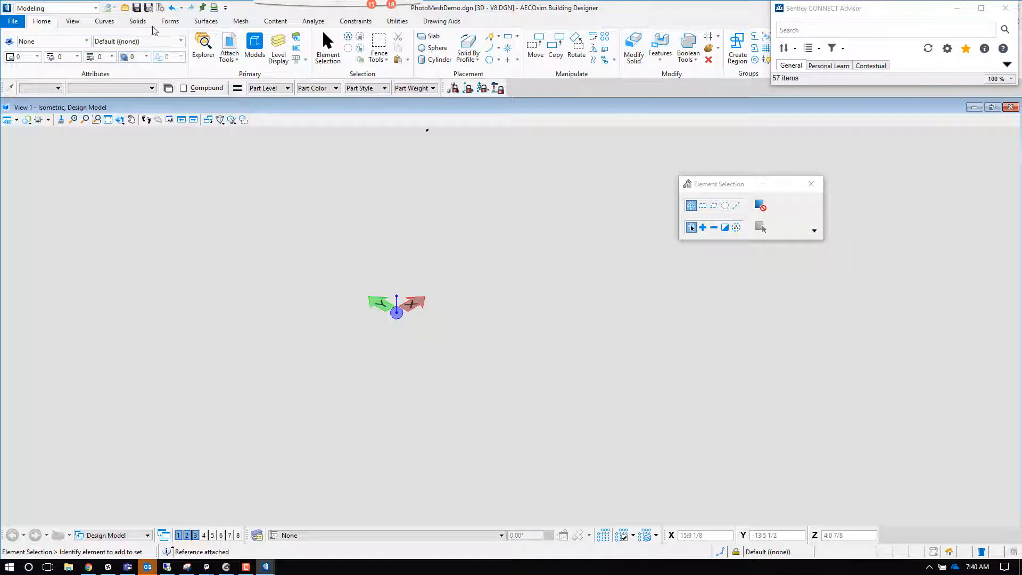
{"action": "left_click", "coordinate": [74, 21]}
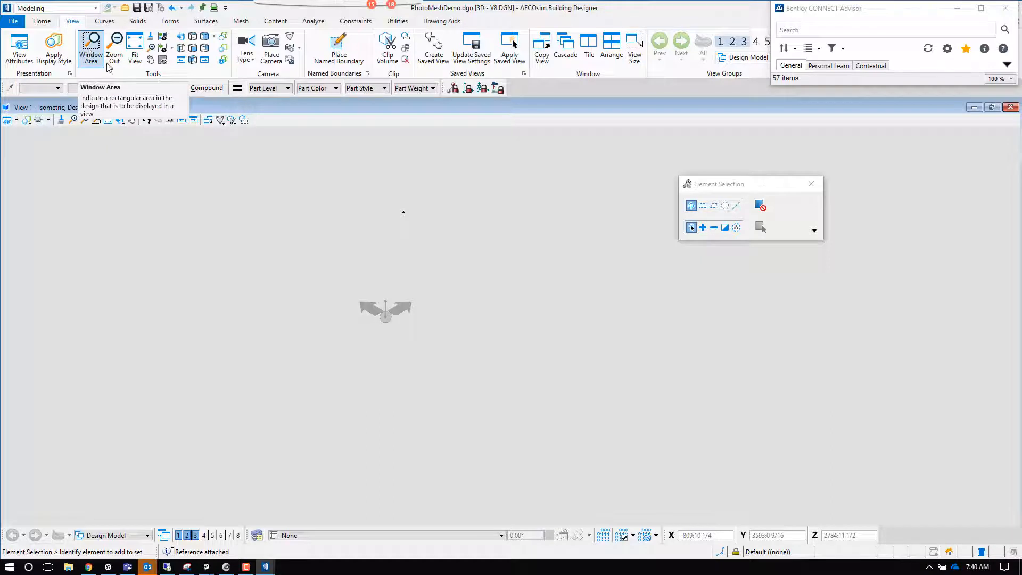
{"action": "left_click", "coordinate": [134, 49]}
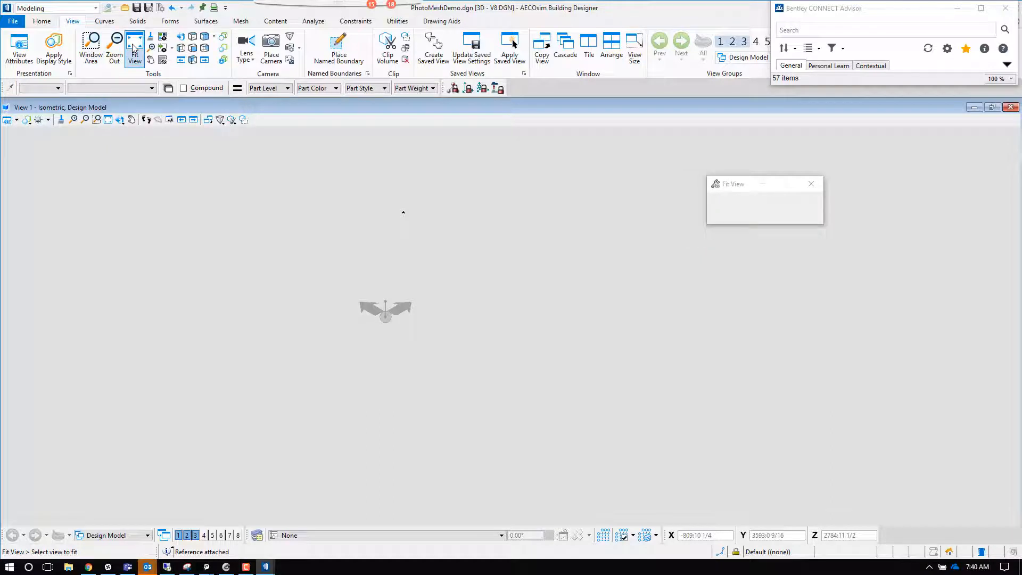
{"action": "left_click", "coordinate": [93, 47]}
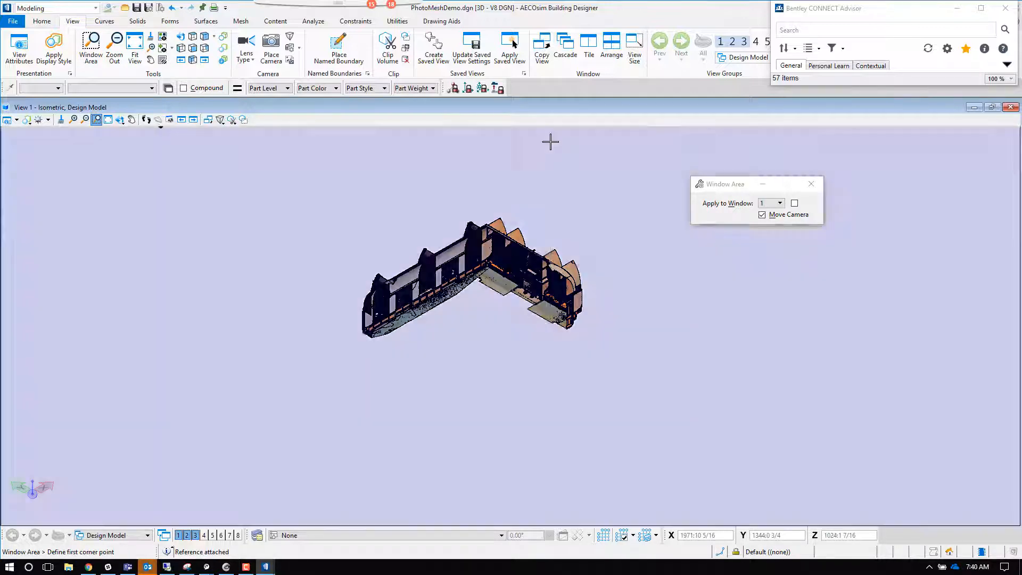
{"action": "scroll", "coordinate": [453, 232], "scroll_direction": "up", "scroll_amount": 8}
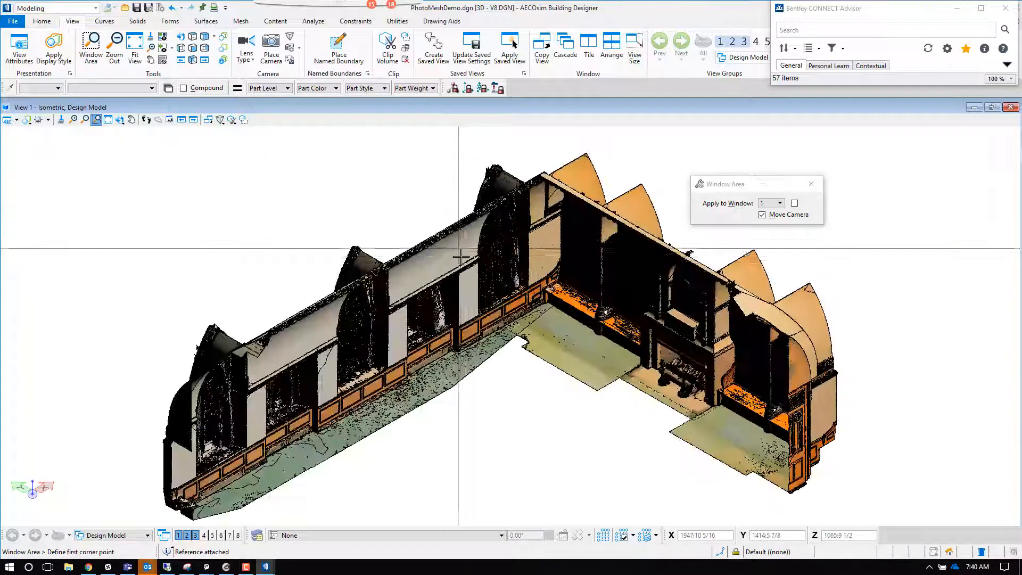
{"action": "scroll", "coordinate": [461, 257], "scroll_direction": "down", "scroll_amount": 5}
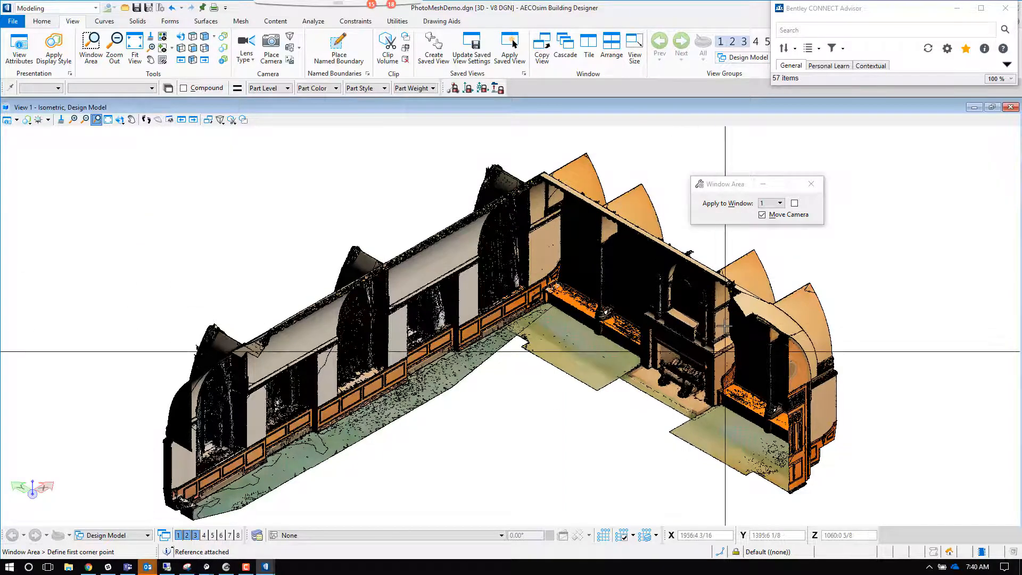
{"action": "scroll", "coordinate": [724, 326], "scroll_direction": "up", "scroll_amount": 6}
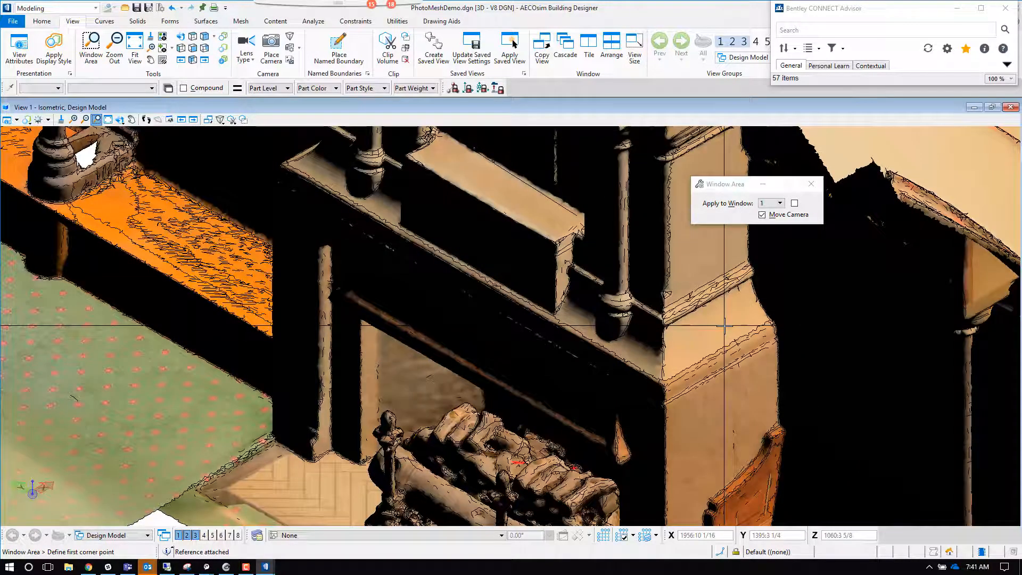
{"action": "scroll", "coordinate": [724, 325], "scroll_direction": "down", "scroll_amount": 8}
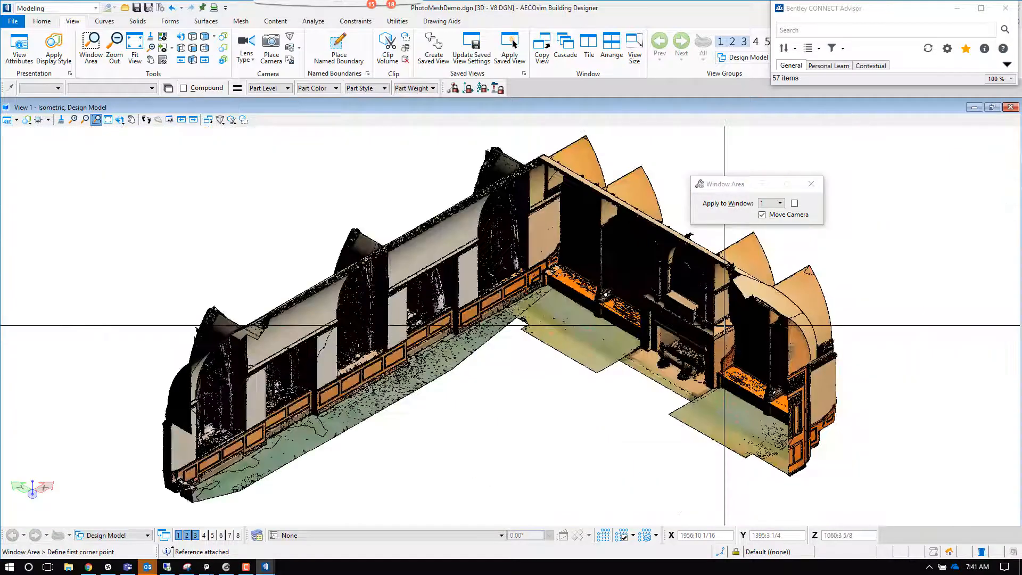
- Apply the display style Illustration: Without Lighting to the isometric view
{"action": "left_click", "coordinate": [45, 22]}
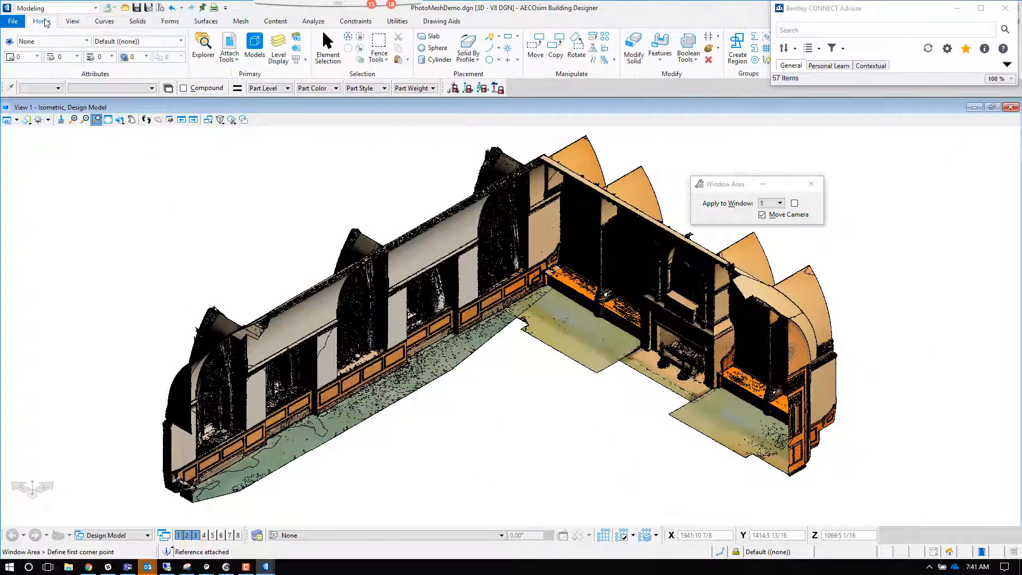
{"action": "left_click", "coordinate": [72, 22]}
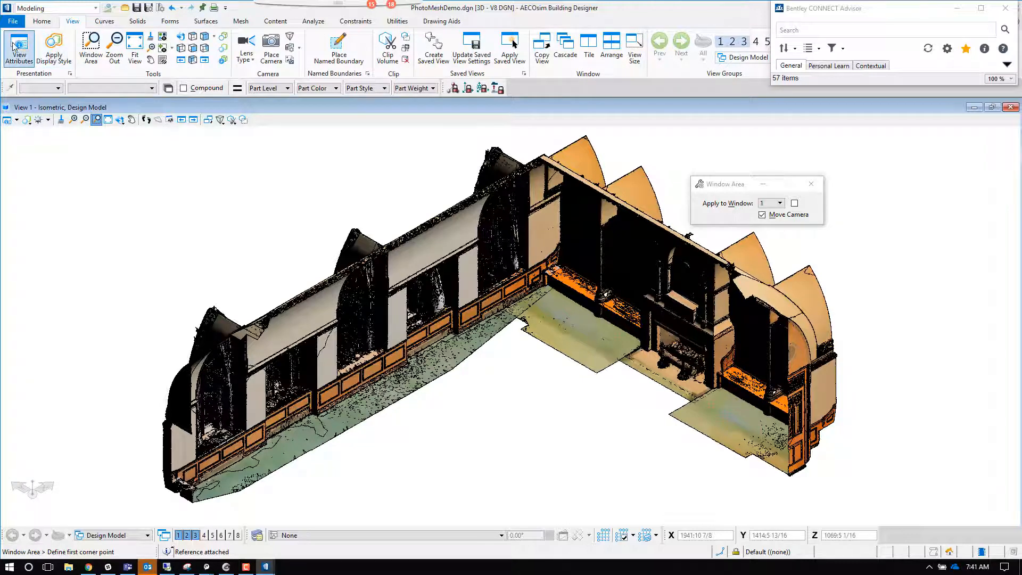
{"action": "left_click", "coordinate": [54, 47]}
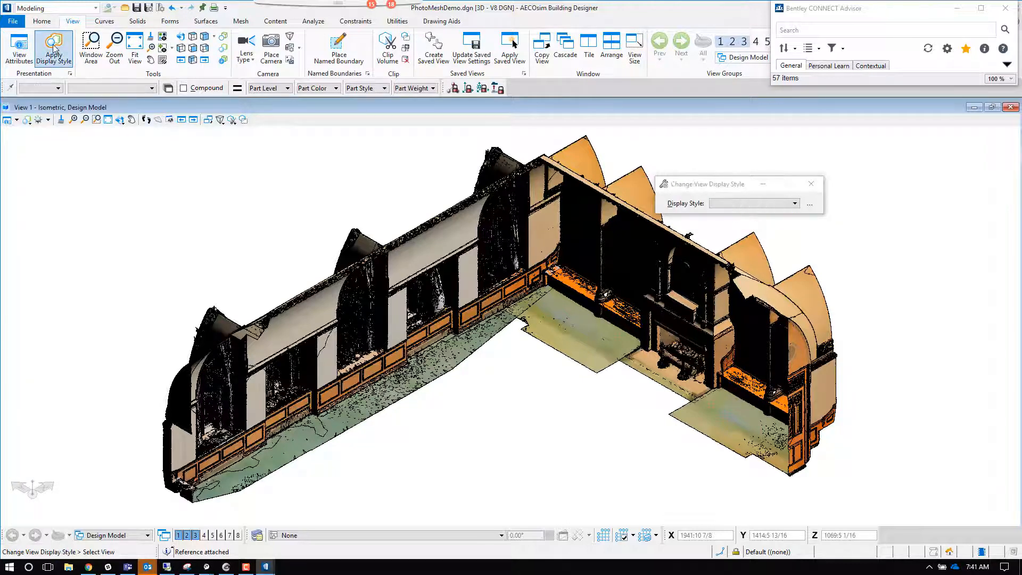
{"action": "left_click_drag", "start_coordinate": [692, 190], "coordinate": [105, 163]}
{"action": "left_click", "coordinate": [208, 177]}
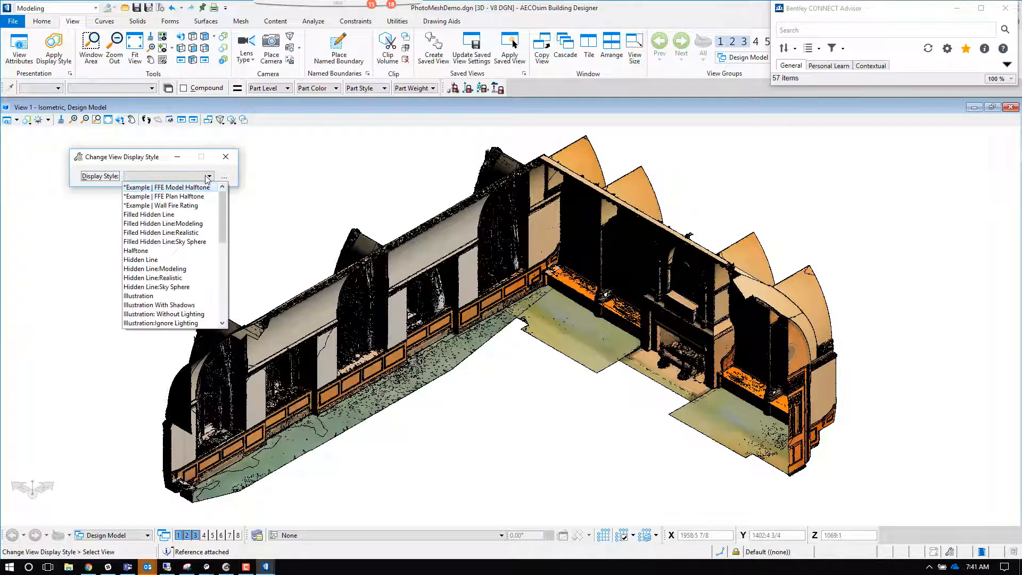
{"action": "left_click", "coordinate": [155, 314]}
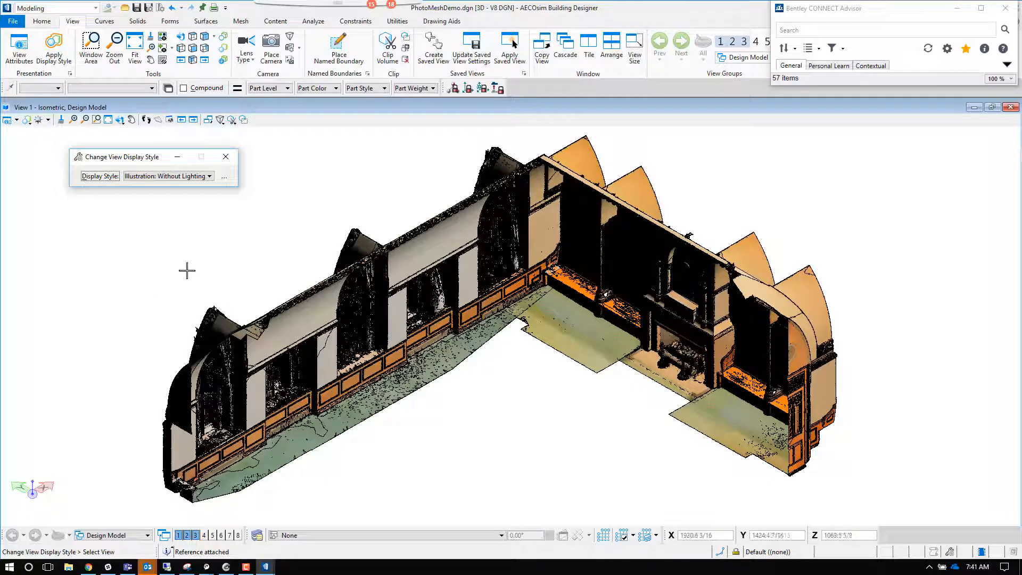
{"action": "left_click", "coordinate": [142, 217]}
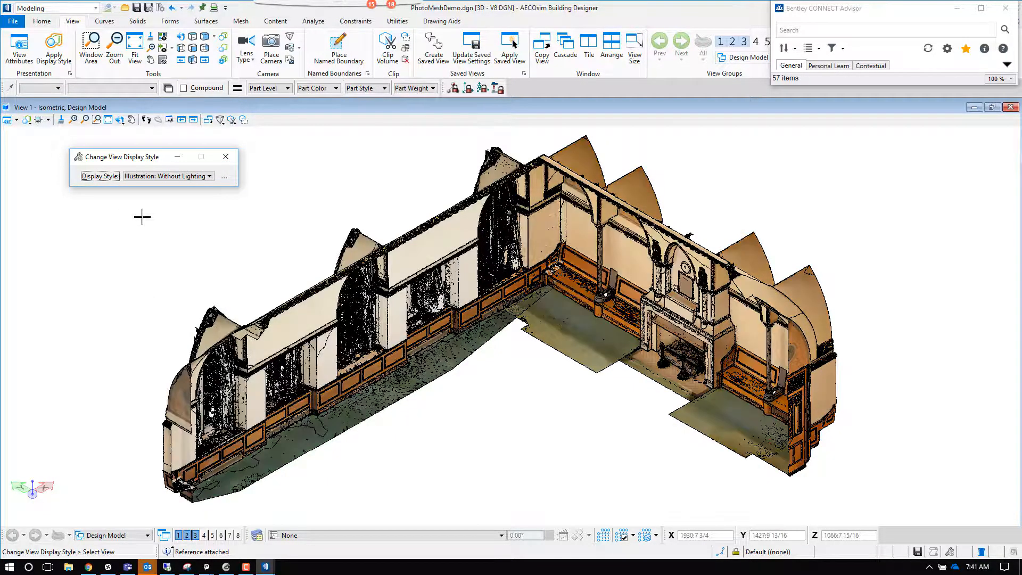
- Turn off visible edges in the Illustration: Without Lighting display style
{"action": "left_click", "coordinate": [224, 176]}
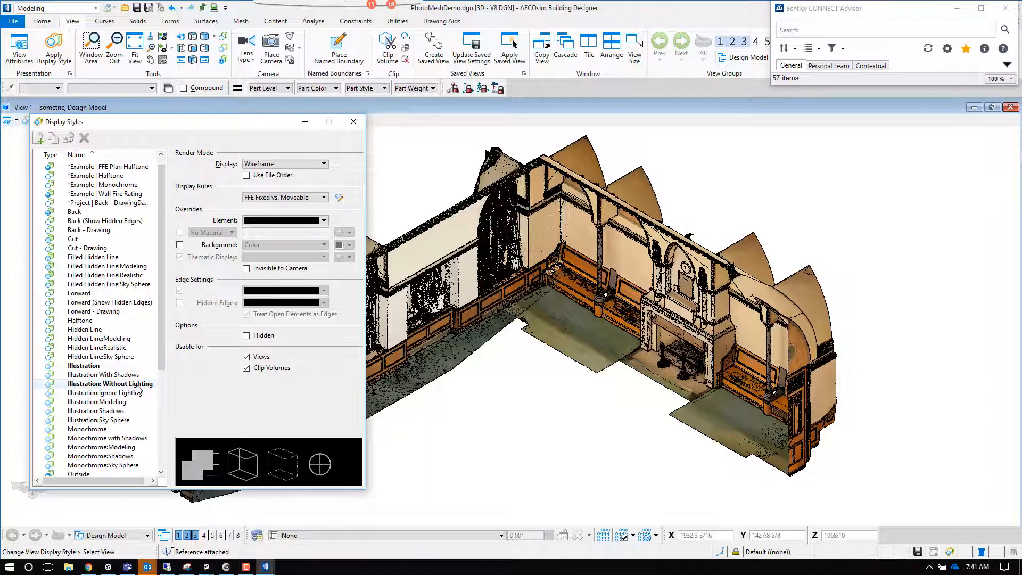
{"action": "left_click", "coordinate": [72, 383]}
{"action": "left_click", "coordinate": [165, 347]}
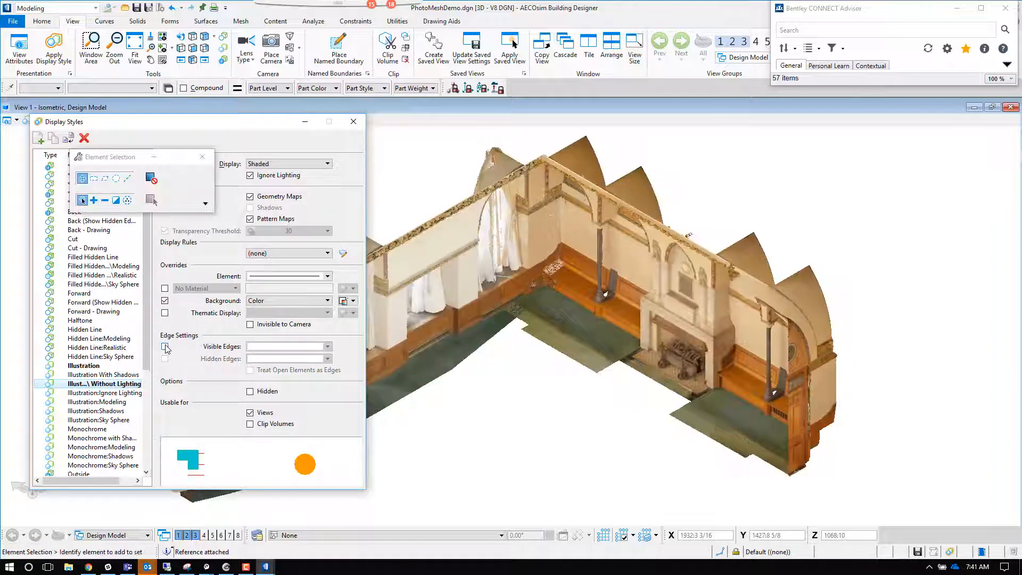
- Close the display style settings and examine the textured meshes up close along the window wall, the room corner and the fireplace wall
{"action": "left_click", "coordinate": [355, 121]}
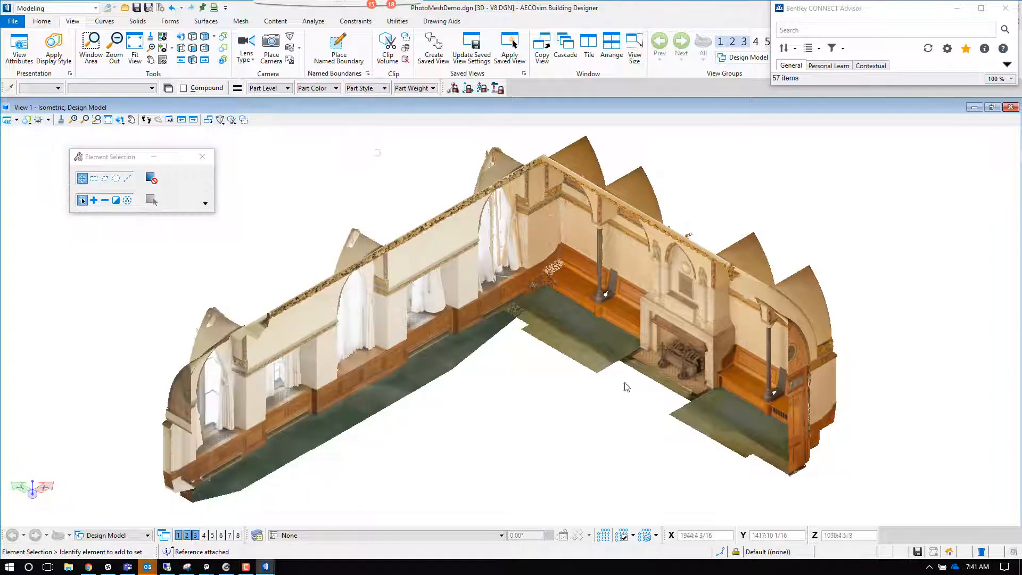
{"action": "scroll", "coordinate": [569, 392], "scroll_direction": "up", "scroll_amount": 3}
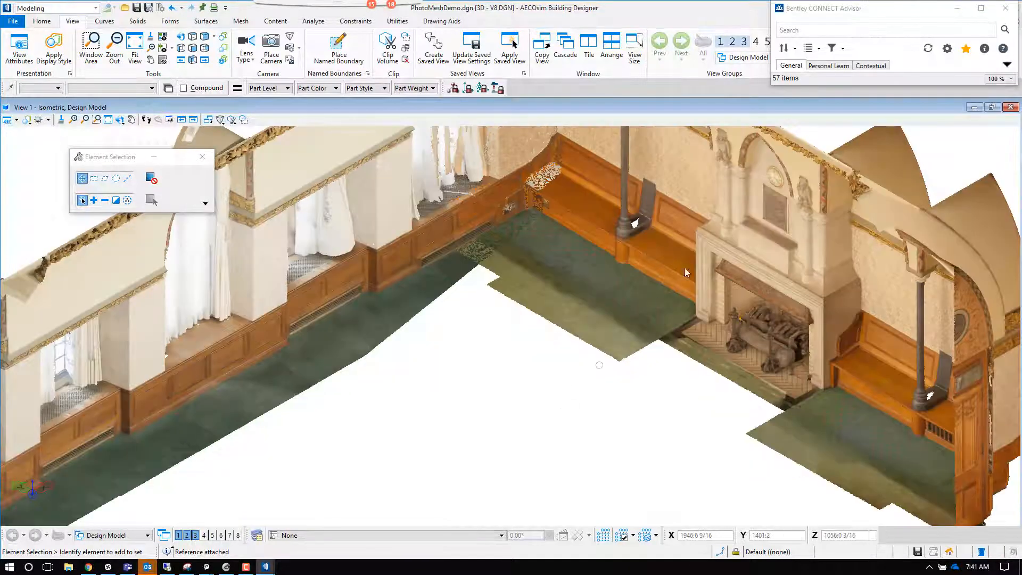
{"action": "left_click_drag", "start_coordinate": [698, 310], "coordinate": [682, 313]}
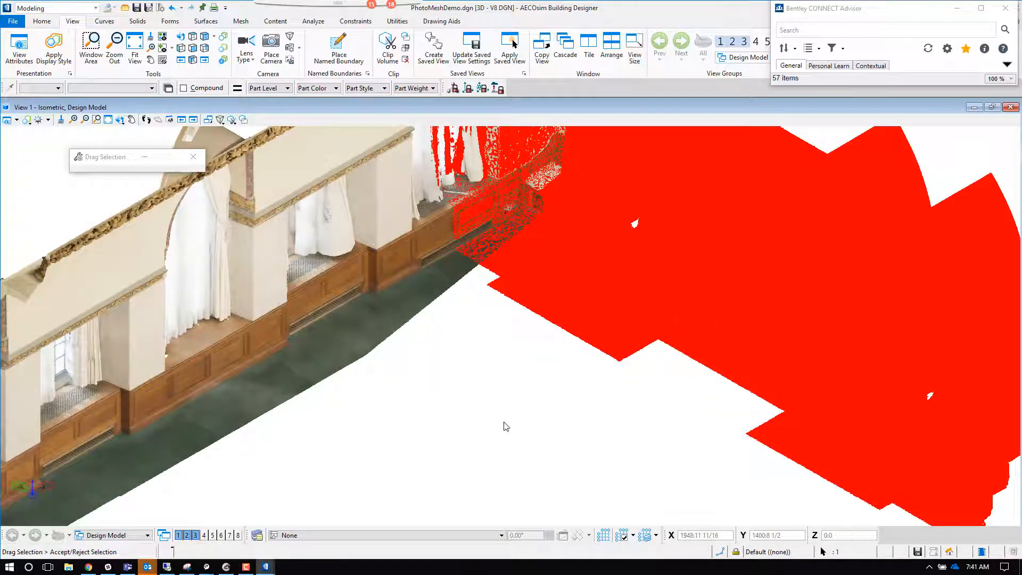
{"action": "left_click", "coordinate": [514, 375]}
{"action": "scroll", "coordinate": [551, 366], "scroll_direction": "down", "scroll_amount": 3}
{"action": "scroll", "coordinate": [543, 369], "scroll_direction": "up", "scroll_amount": 4}
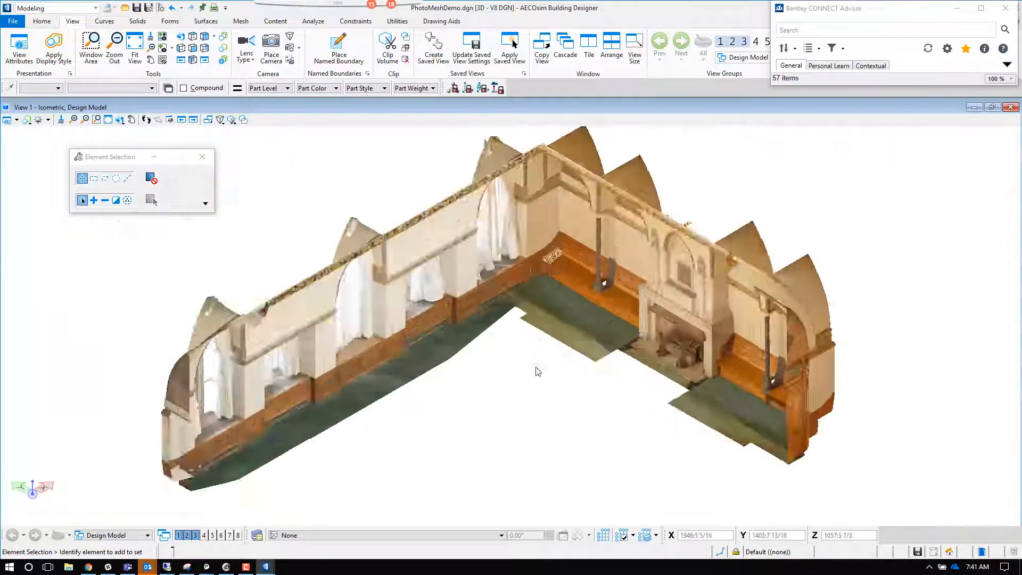
{"action": "scroll", "coordinate": [420, 218], "scroll_direction": "up", "scroll_amount": 4}
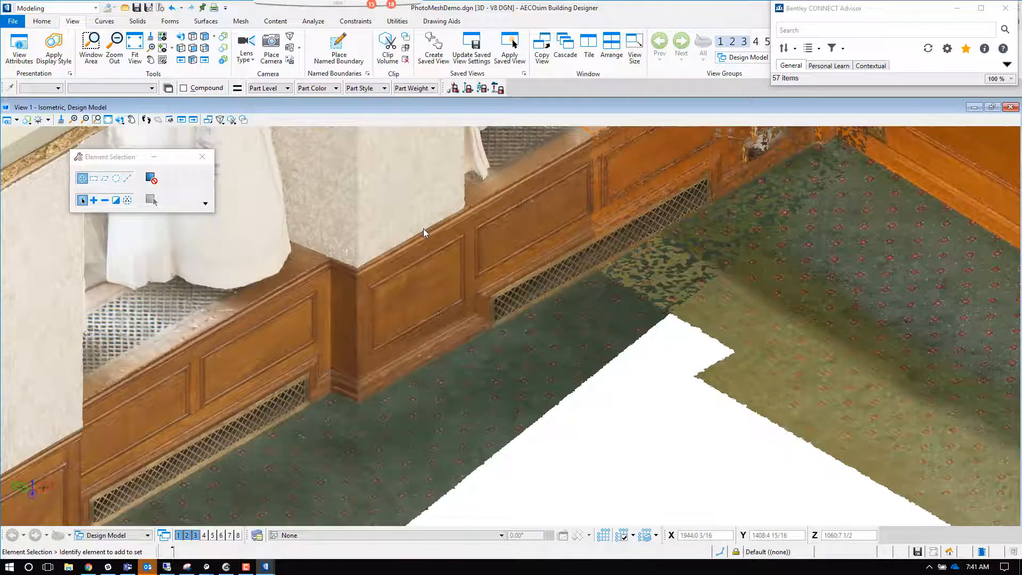
{"action": "scroll", "coordinate": [427, 279], "scroll_direction": "down", "scroll_amount": 1}
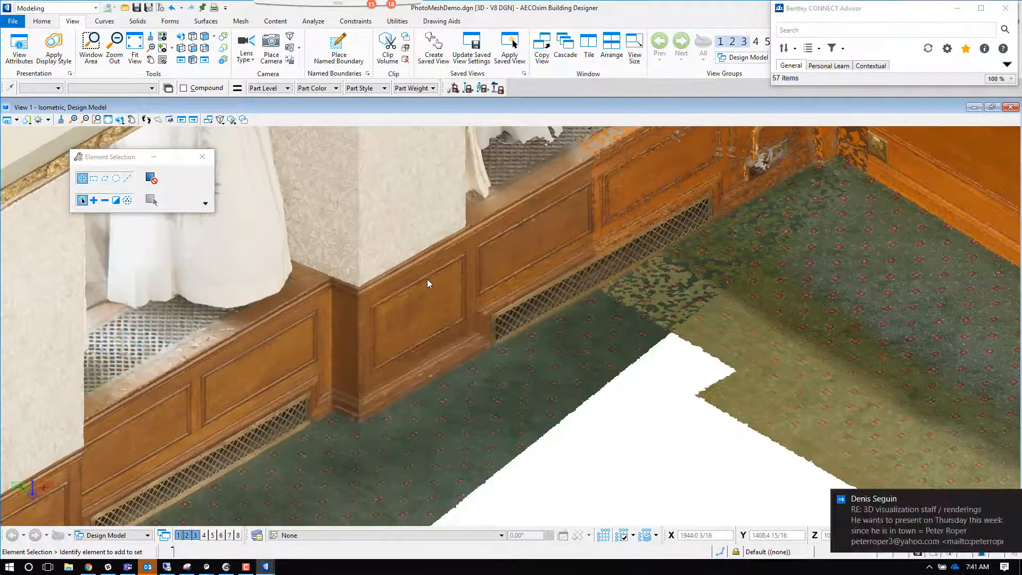
{"action": "scroll", "coordinate": [440, 263], "scroll_direction": "down", "scroll_amount": 1}
{"action": "mouse_move", "coordinate": [981, 510]}
{"action": "left_click", "coordinate": [1013, 500]}
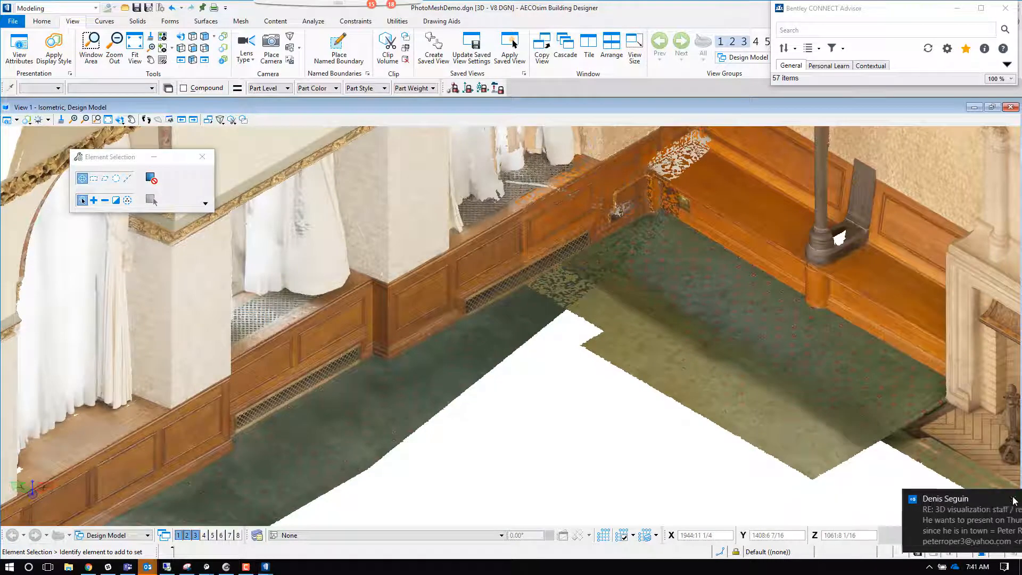
{"action": "scroll", "coordinate": [508, 398], "scroll_direction": "down", "scroll_amount": 1}
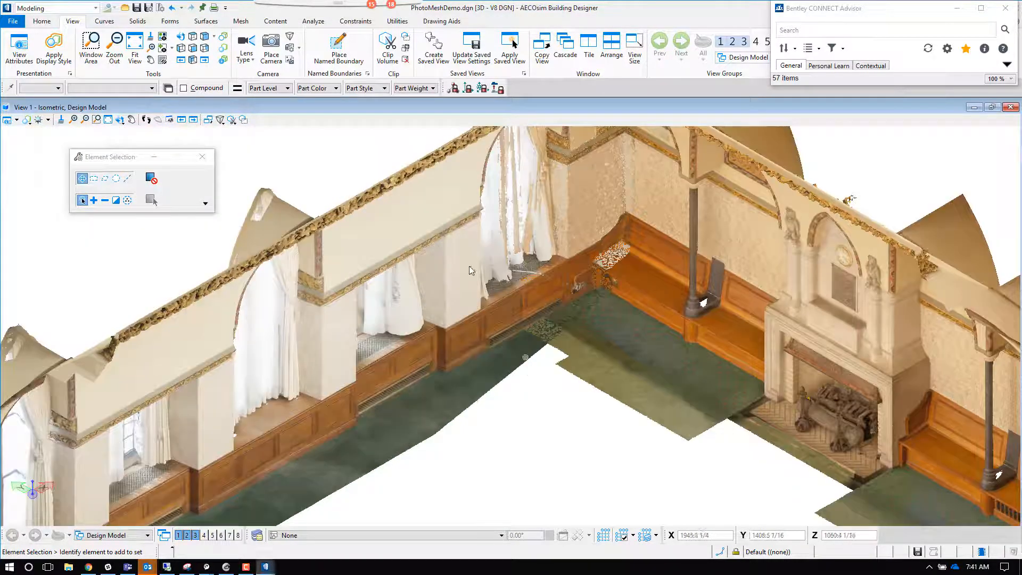
{"action": "scroll", "coordinate": [470, 267], "scroll_direction": "down", "scroll_amount": 1}
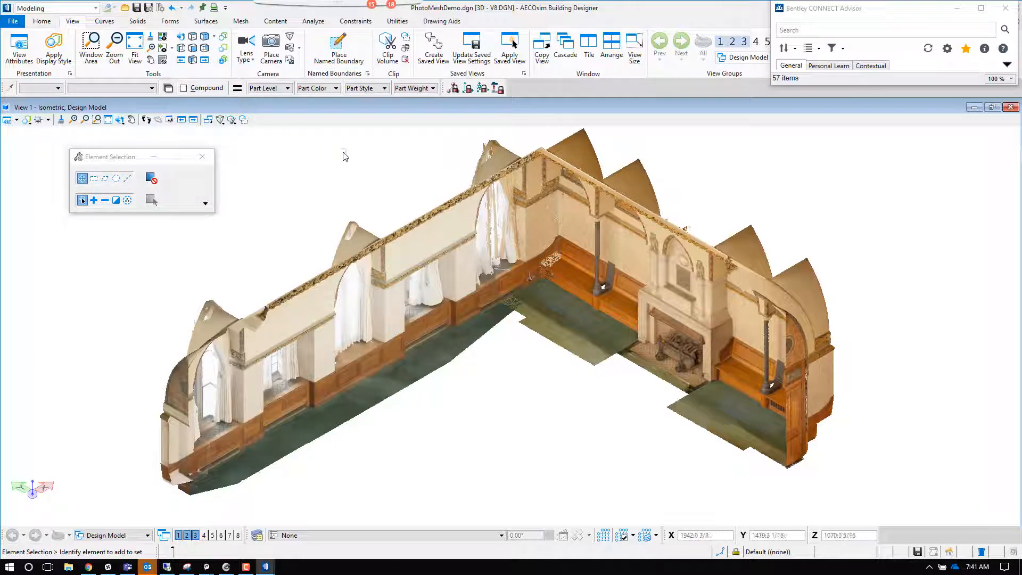
- Turn on the Extra Wide Camera for the isometric view and adjust its view perspective on the room meshes
{"action": "scroll", "coordinate": [343, 156], "scroll_direction": "up", "scroll_amount": 3}
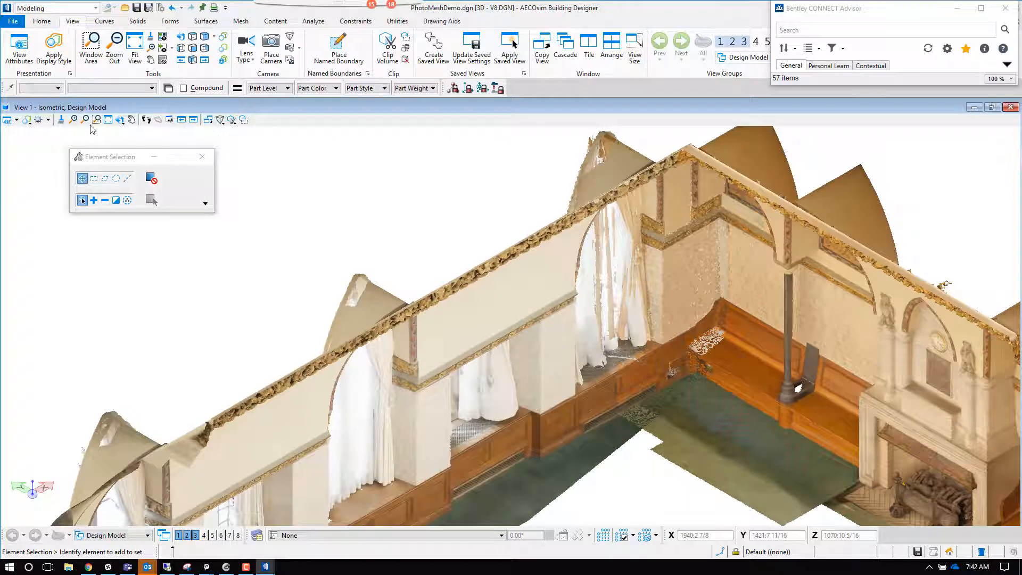
{"action": "left_click", "coordinate": [220, 120]}
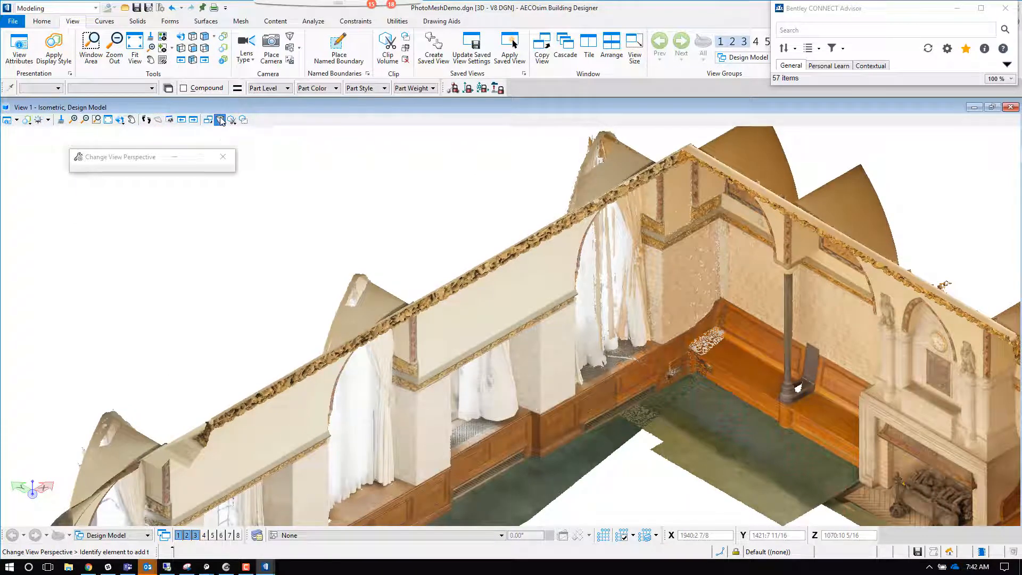
{"action": "left_click", "coordinate": [221, 121]}
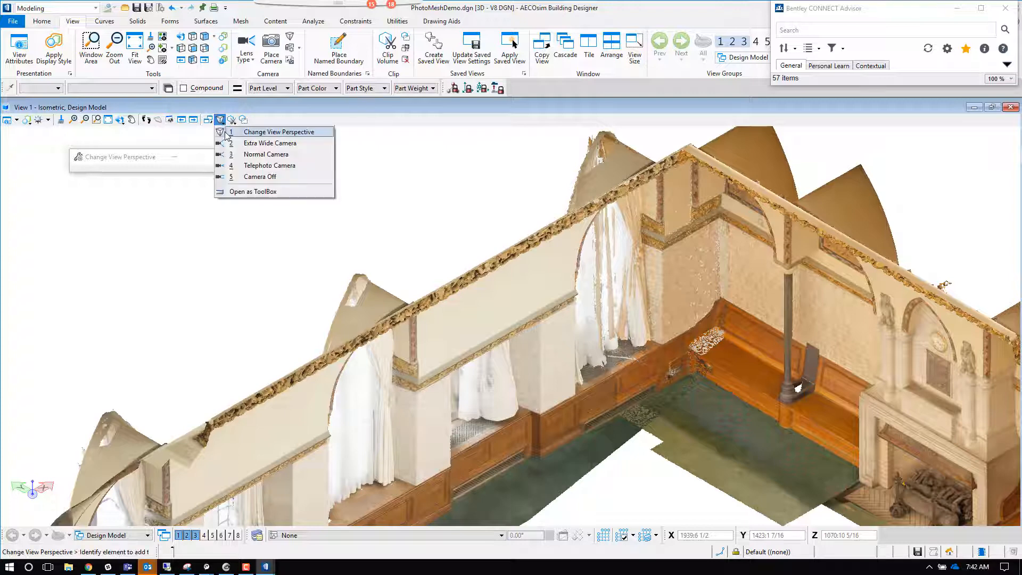
{"action": "left_click", "coordinate": [229, 143]}
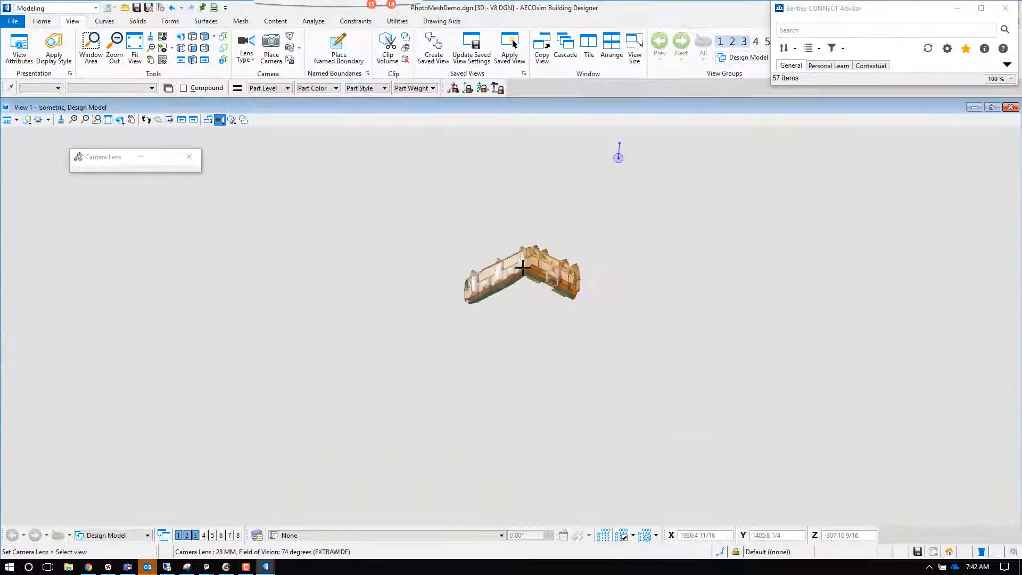
{"action": "left_click", "coordinate": [220, 120]}
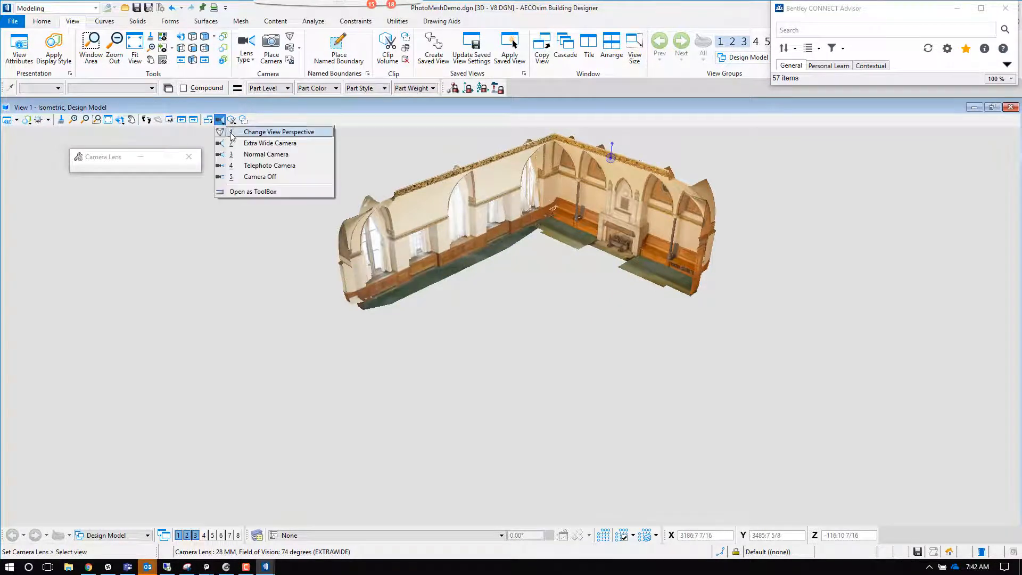
{"action": "left_click", "coordinate": [256, 130]}
{"action": "left_click", "coordinate": [356, 160]}
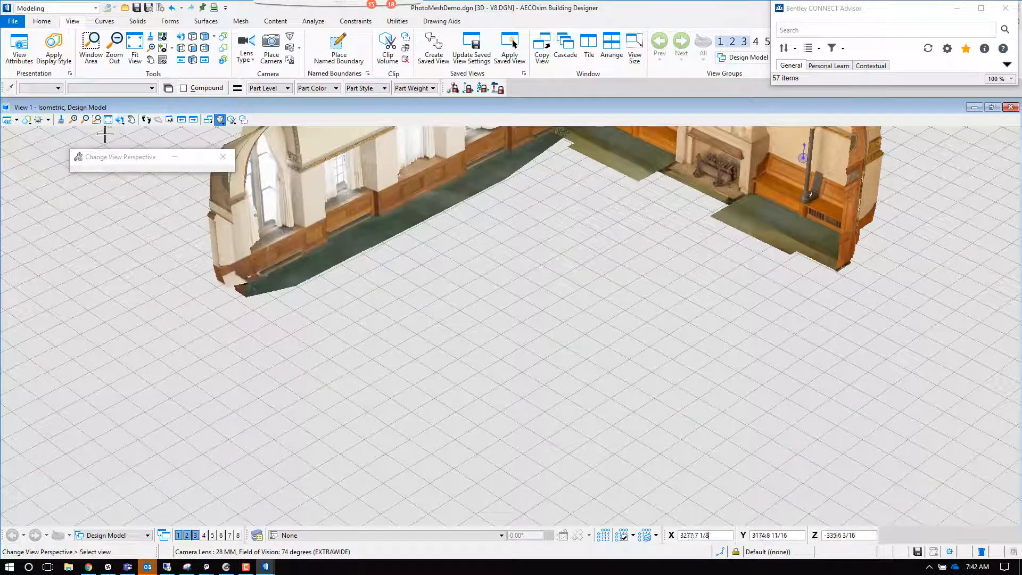
- Rotate the perspective view dynamically to examine the window and fireplace walls from lower and higher angles
{"action": "left_click", "coordinate": [120, 121]}
{"action": "left_click", "coordinate": [510, 326]}
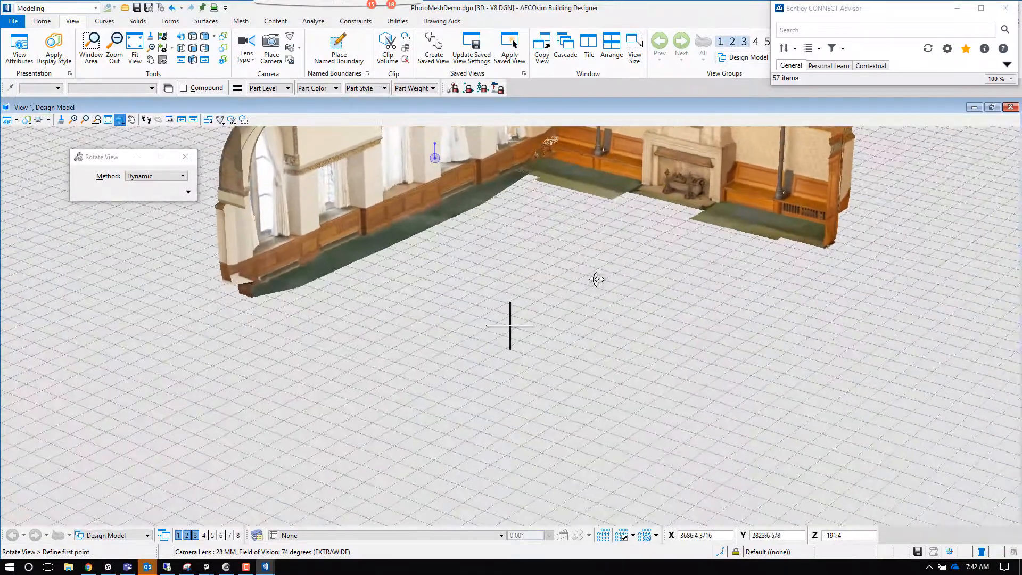
{"action": "left_click", "coordinate": [603, 270]}
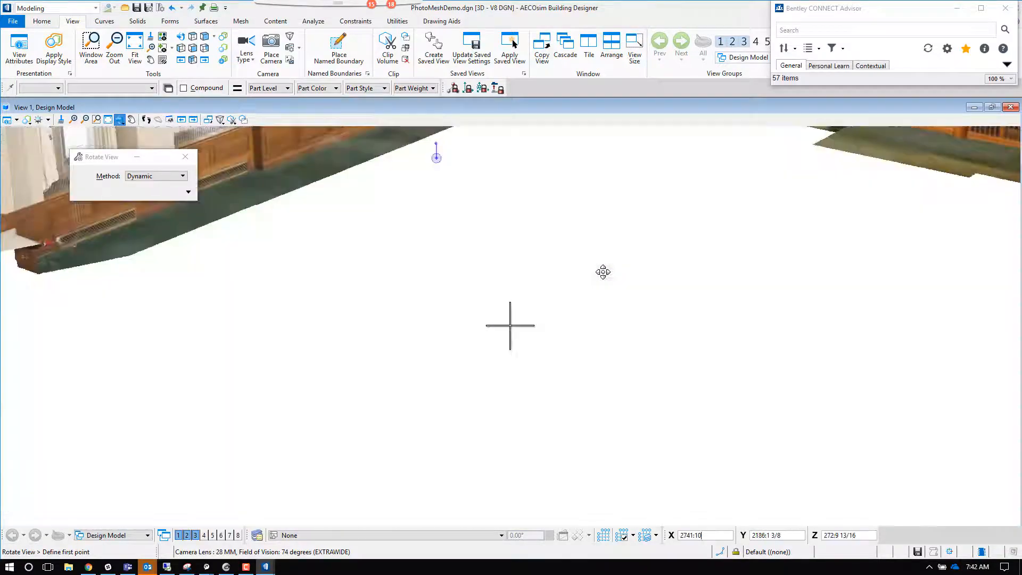
{"action": "scroll", "coordinate": [538, 342], "scroll_direction": "down", "scroll_amount": 5}
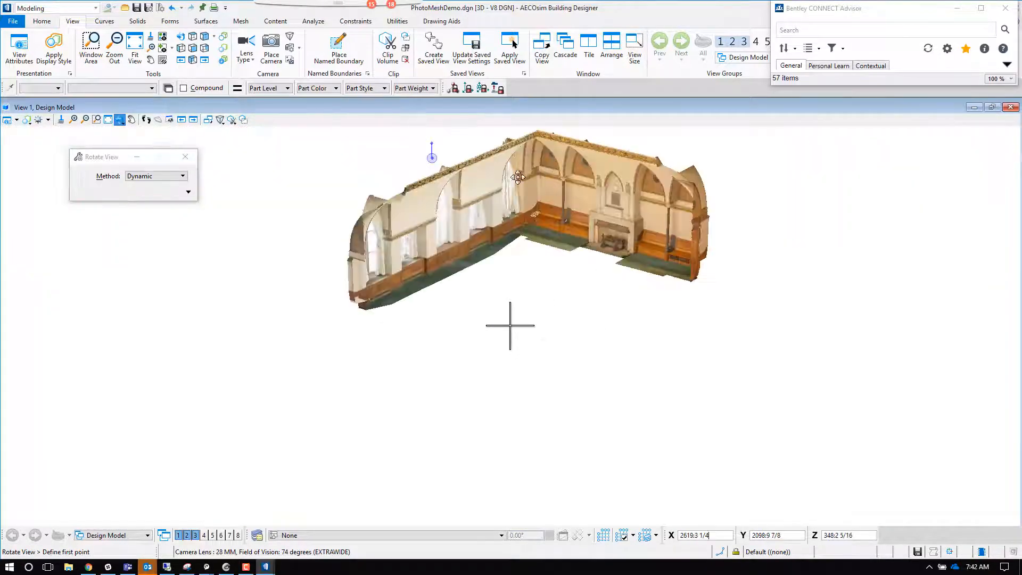
{"action": "left_click", "coordinate": [473, 218]}
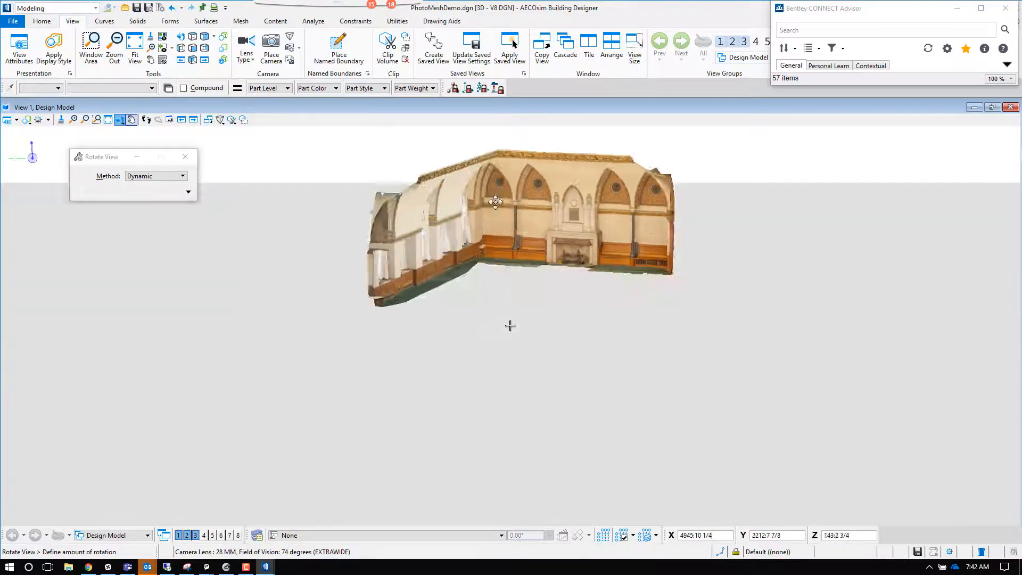
{"action": "left_click", "coordinate": [510, 325]}
{"action": "scroll", "coordinate": [510, 325], "scroll_direction": "up", "scroll_amount": 5}
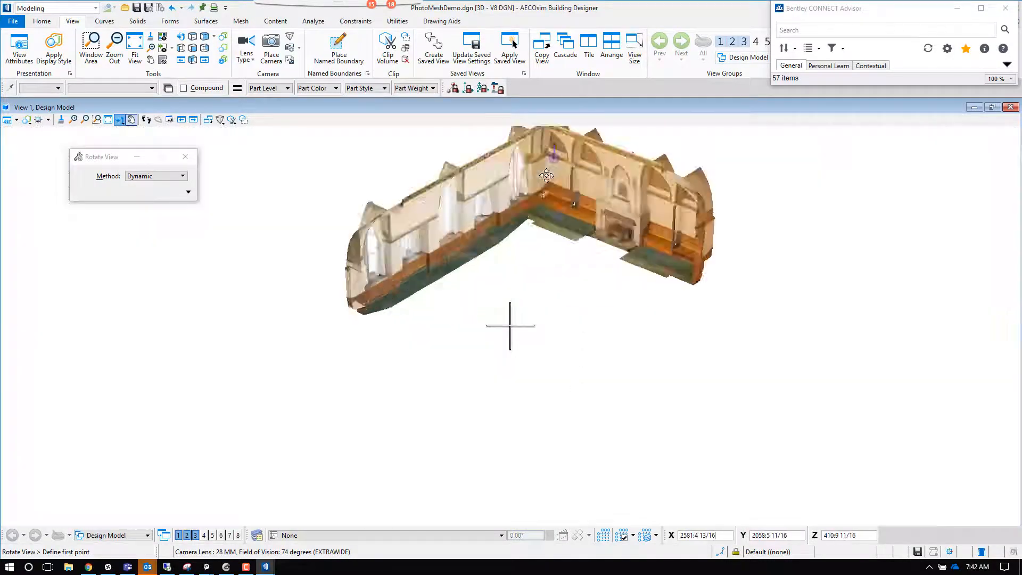
{"action": "scroll", "coordinate": [547, 261], "scroll_direction": "down", "scroll_amount": 5}
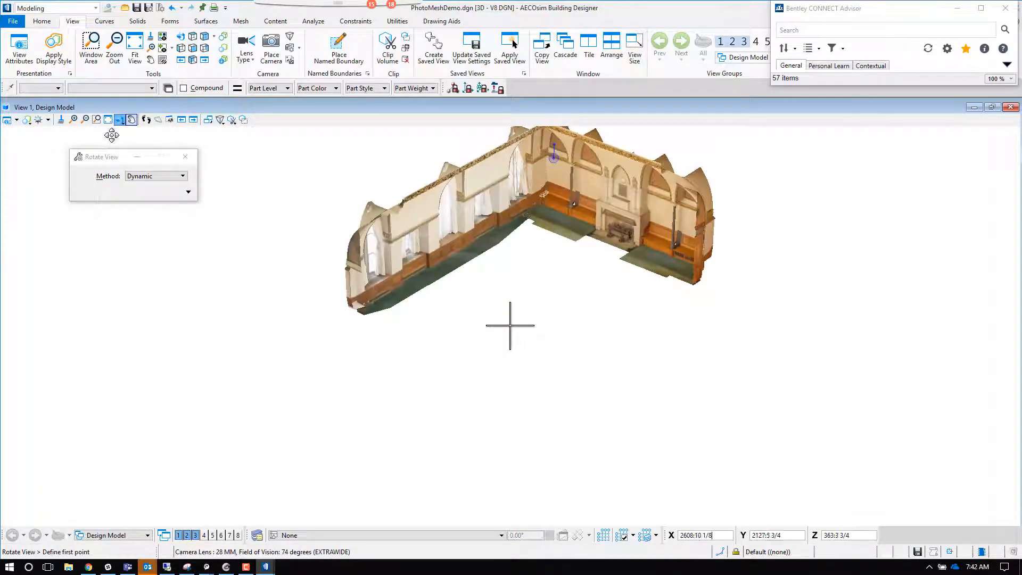
- Move the camera in to examine the wall trim and carved figures by the fireplace, and the cornice of the window wall
{"action": "left_click", "coordinate": [131, 120]}
{"action": "scroll", "coordinate": [562, 260], "scroll_direction": "up", "scroll_amount": 5}
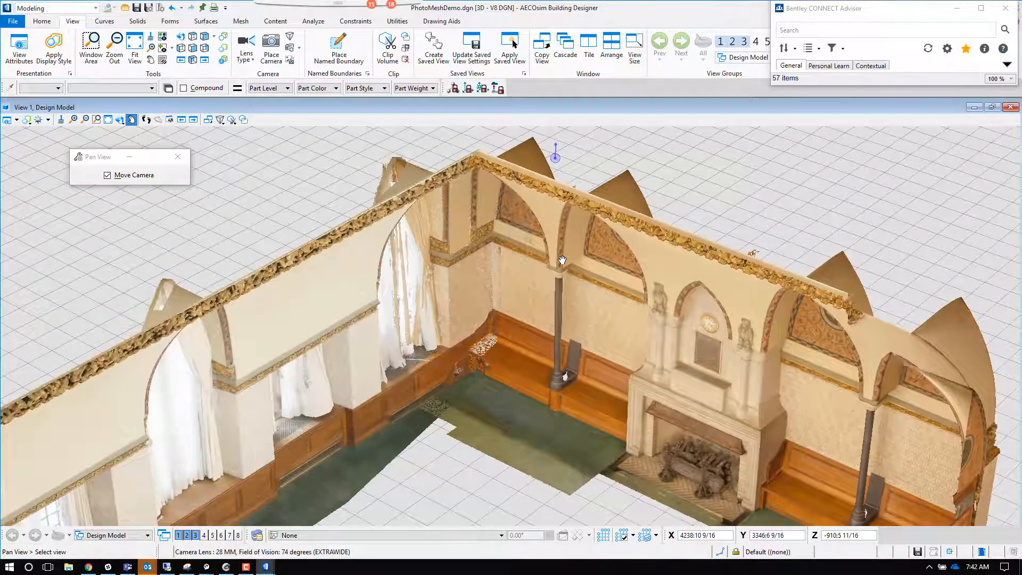
{"action": "scroll", "coordinate": [562, 260], "scroll_direction": "up", "scroll_amount": 4}
{"action": "scroll", "coordinate": [804, 345], "scroll_direction": "up", "scroll_amount": 3}
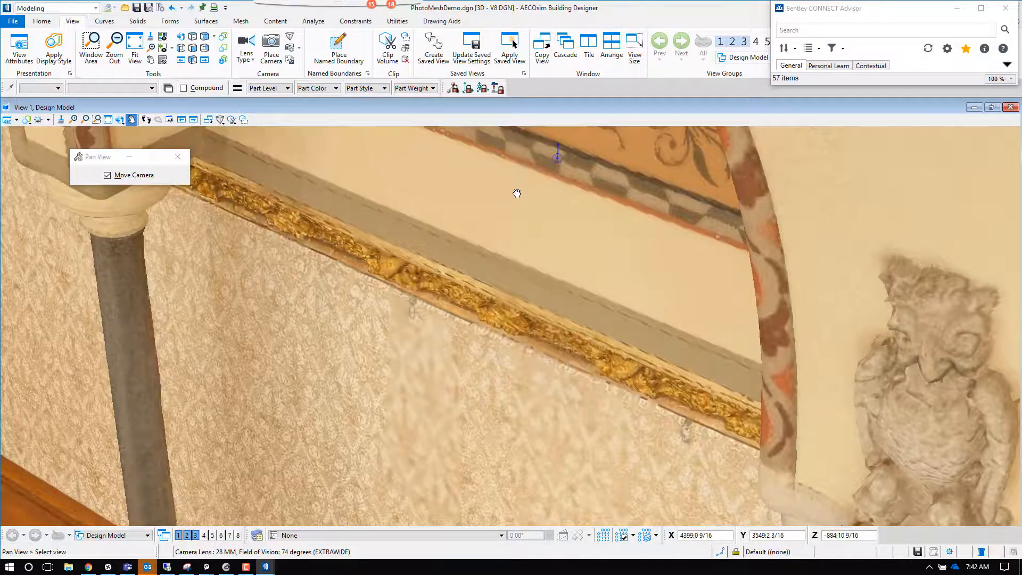
{"action": "scroll", "coordinate": [517, 193], "scroll_direction": "down", "scroll_amount": 6}
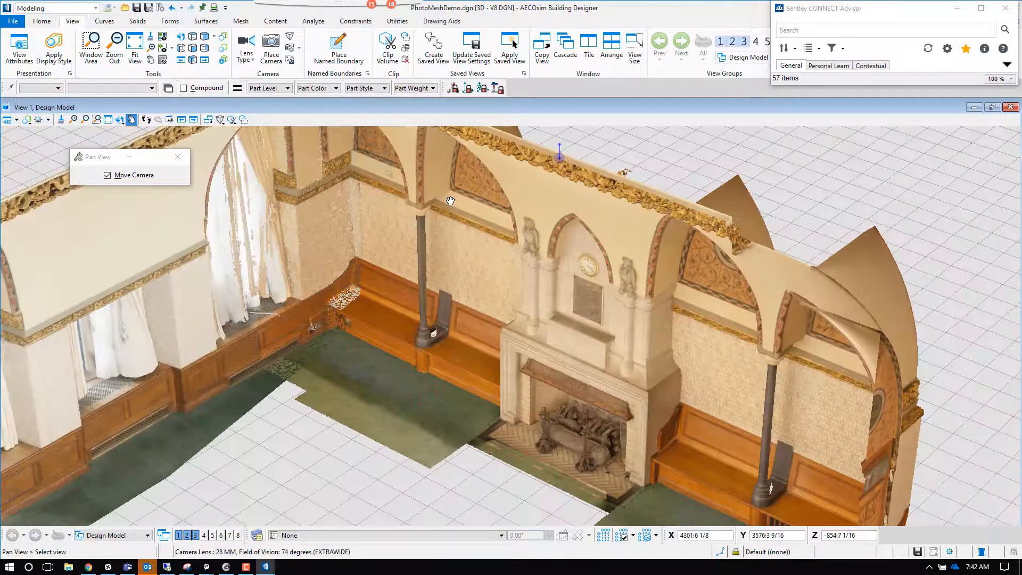
{"action": "scroll", "coordinate": [451, 201], "scroll_direction": "down", "scroll_amount": 5}
{"action": "scroll", "coordinate": [223, 233], "scroll_direction": "up", "scroll_amount": 3}
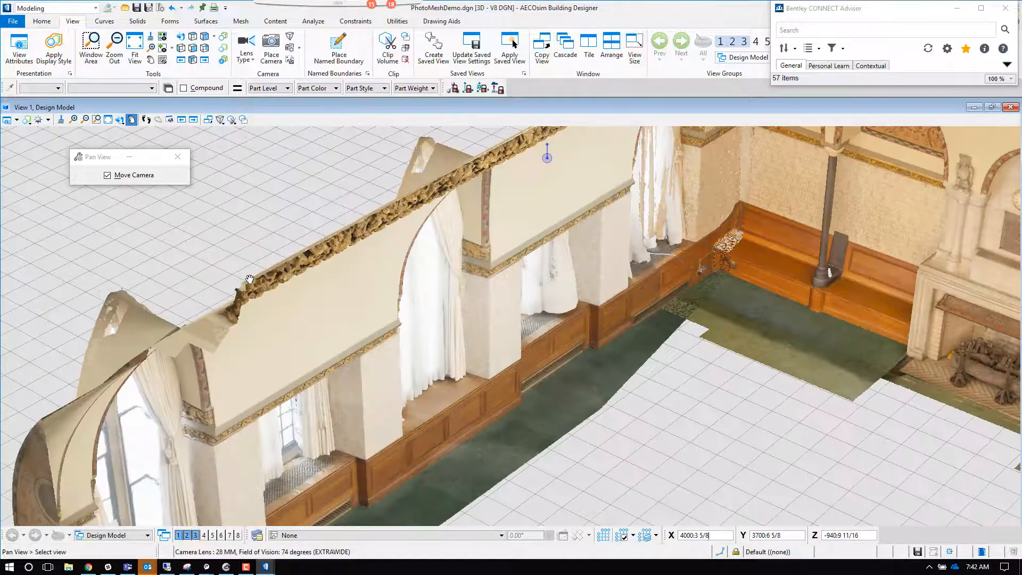
- Rotate the camera view to a near eye-level angle that faces both the window wall and the fireplace wall
{"action": "left_click", "coordinate": [118, 124]}
{"action": "left_click", "coordinate": [362, 254]}
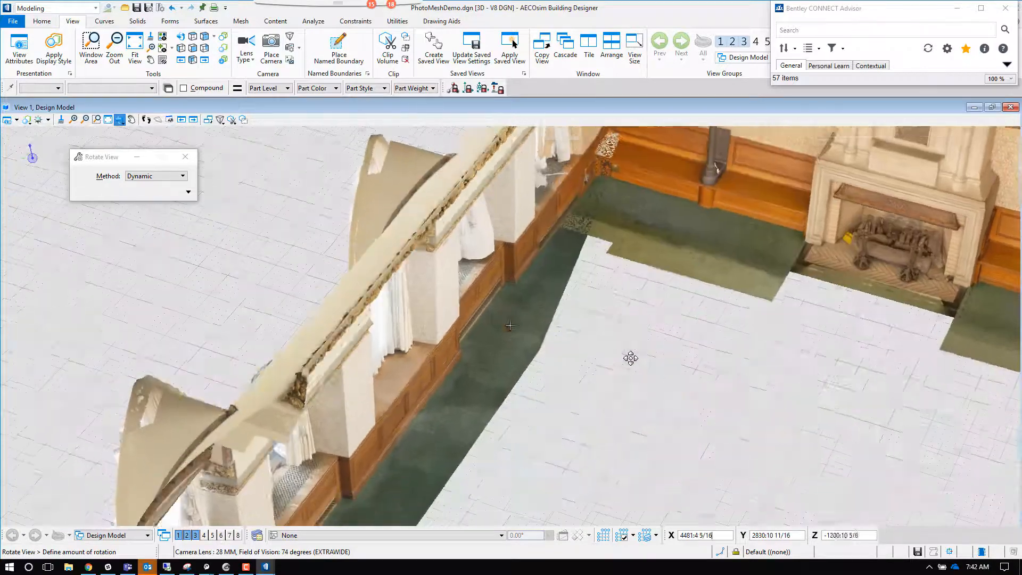
{"action": "left_click", "coordinate": [632, 359]}
{"action": "scroll", "coordinate": [313, 243], "scroll_direction": "down", "scroll_amount": 3}
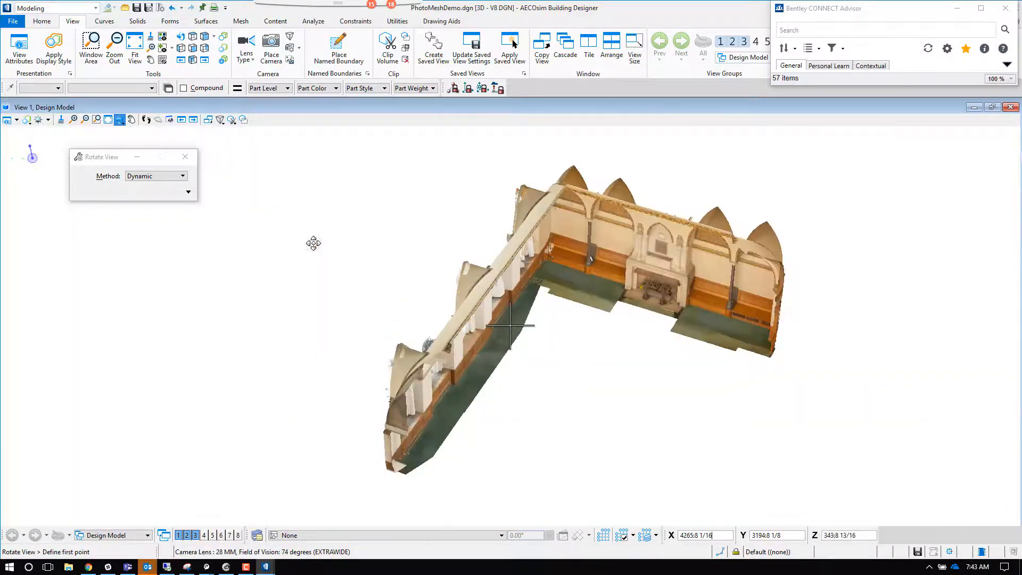
{"action": "scroll", "coordinate": [664, 295], "scroll_direction": "up", "scroll_amount": 2}
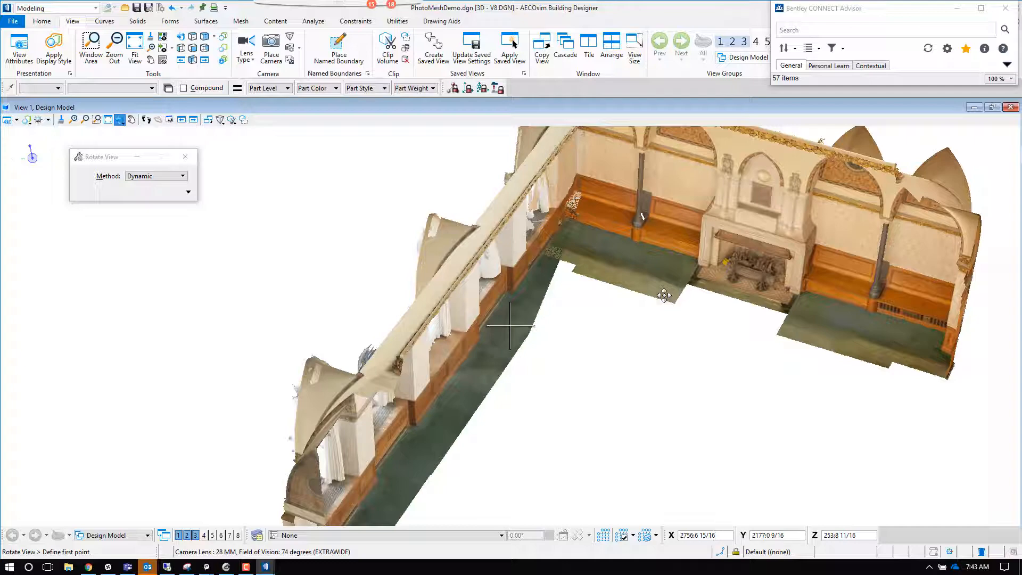
{"action": "left_click", "coordinate": [692, 356]}
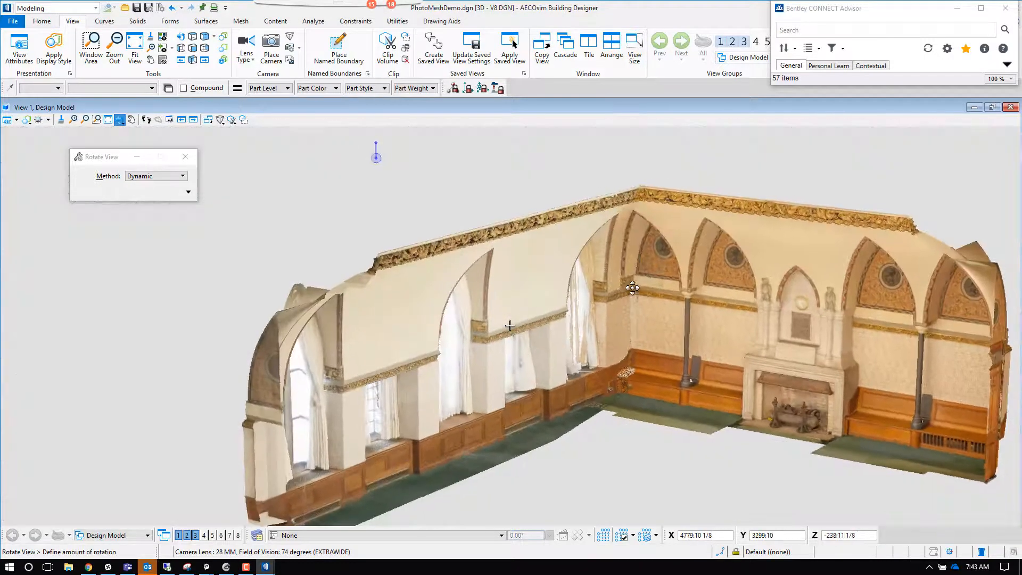
{"action": "left_click", "coordinate": [510, 325]}
- Apply the Filled Hidden Line display style to the room view, followed by the Hidden Line style
{"action": "left_click", "coordinate": [55, 48]}
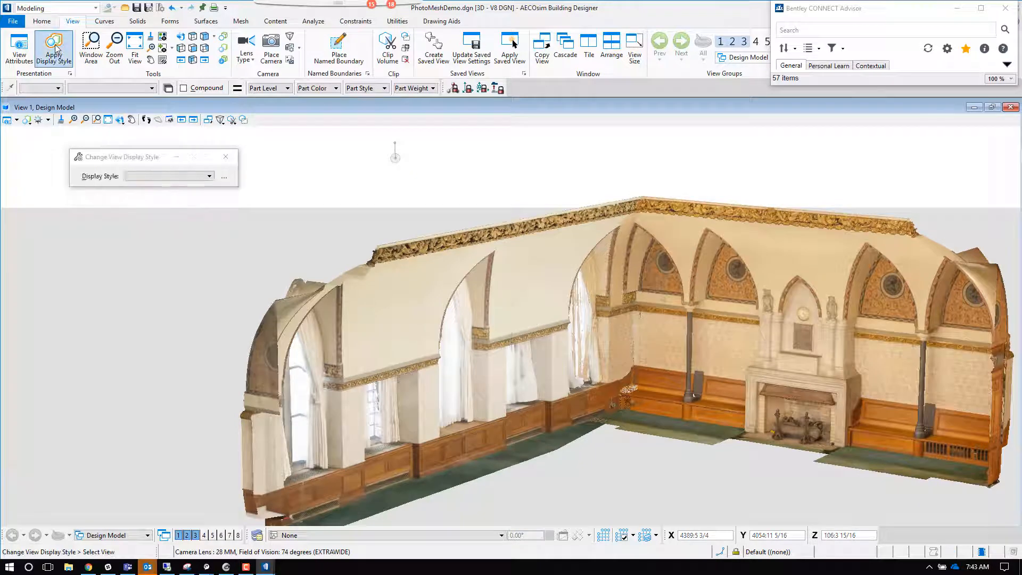
{"action": "left_click", "coordinate": [166, 177]}
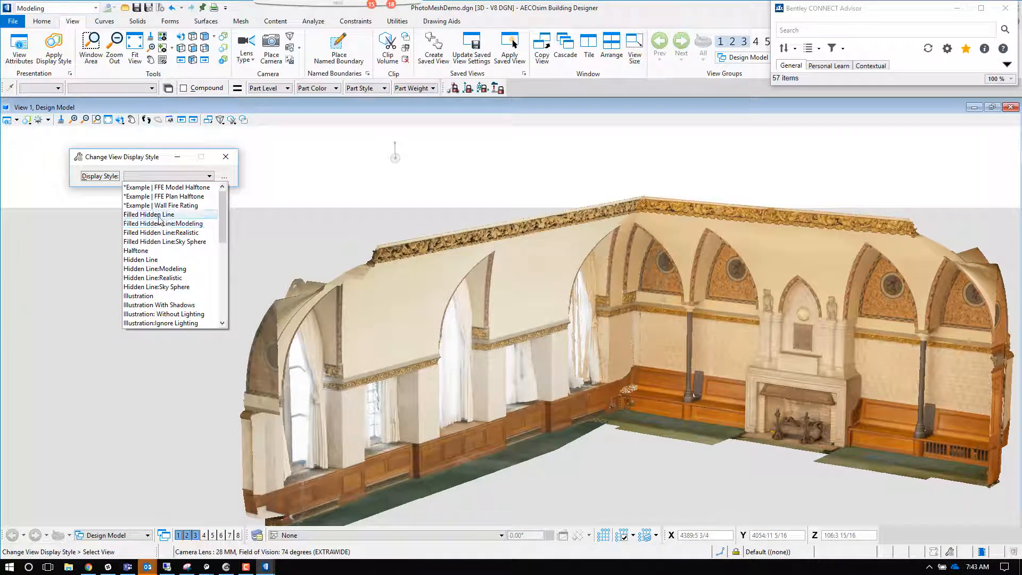
{"action": "left_click", "coordinate": [158, 214]}
{"action": "left_click", "coordinate": [158, 216]}
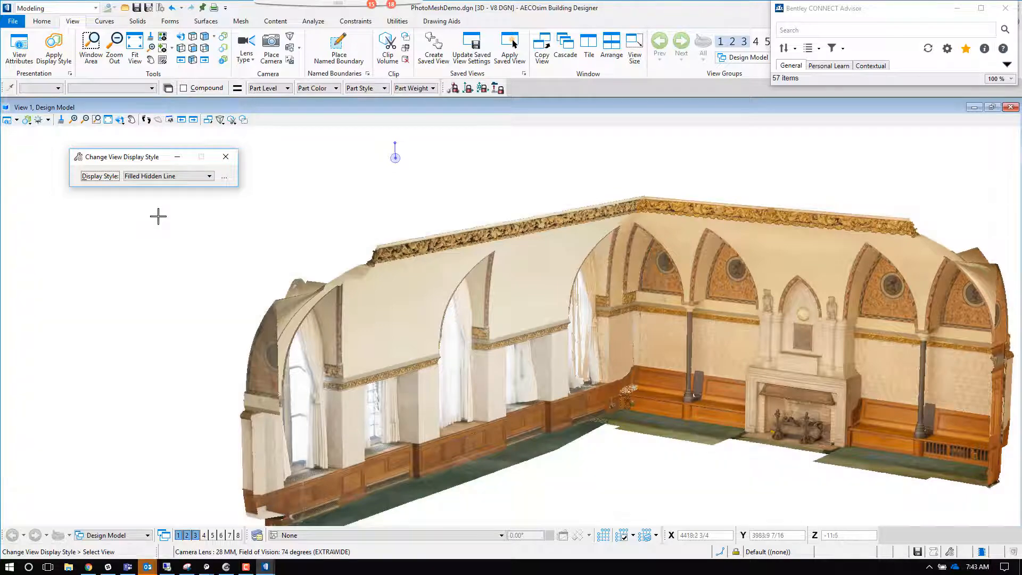
{"action": "left_click", "coordinate": [160, 176]}
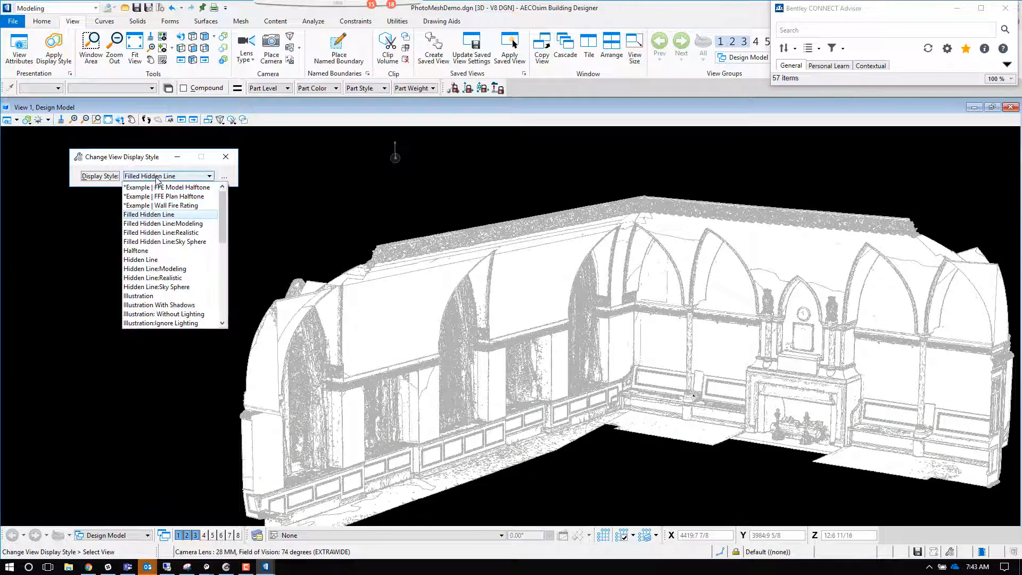
{"action": "left_click", "coordinate": [158, 264]}
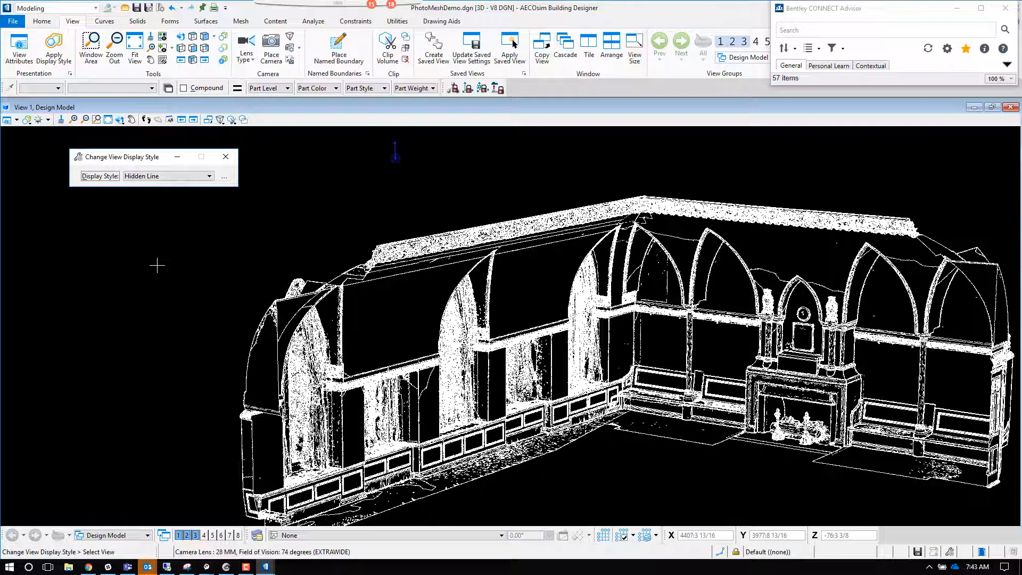
- Switch the room view's display style to Illustration and after that to Monochrome
{"action": "left_click", "coordinate": [160, 176]}
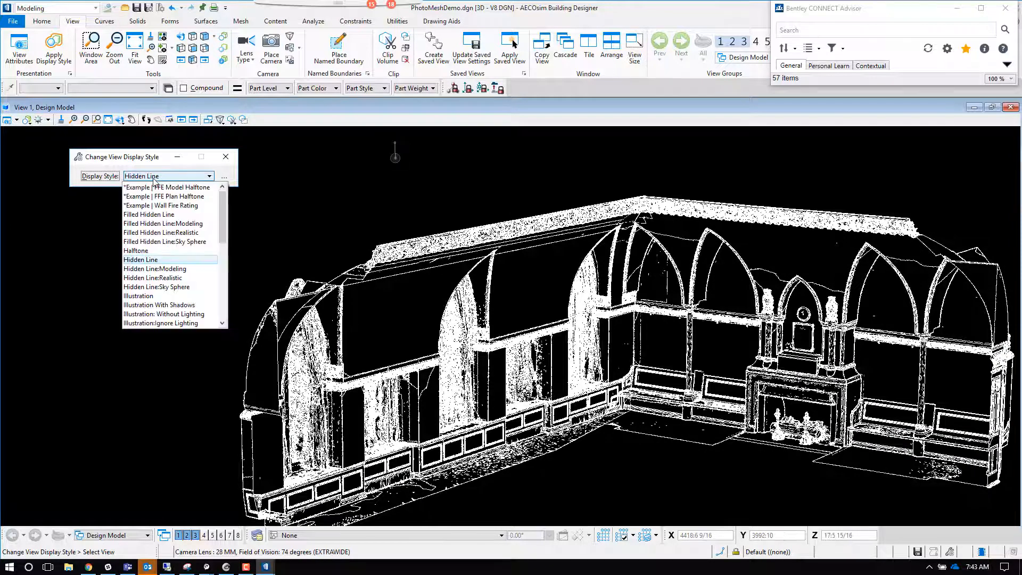
{"action": "left_click", "coordinate": [156, 296]}
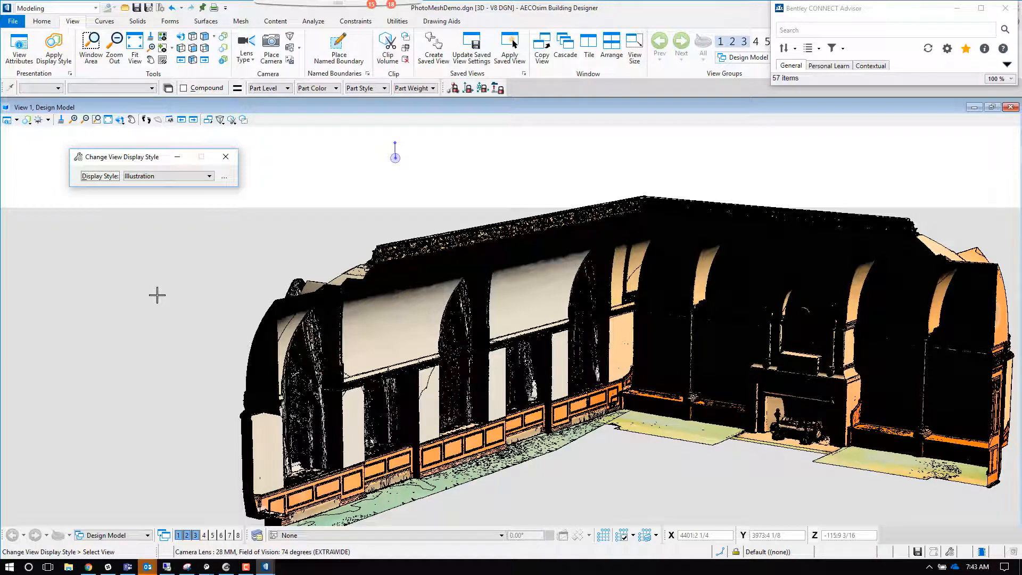
{"action": "left_click", "coordinate": [176, 176]}
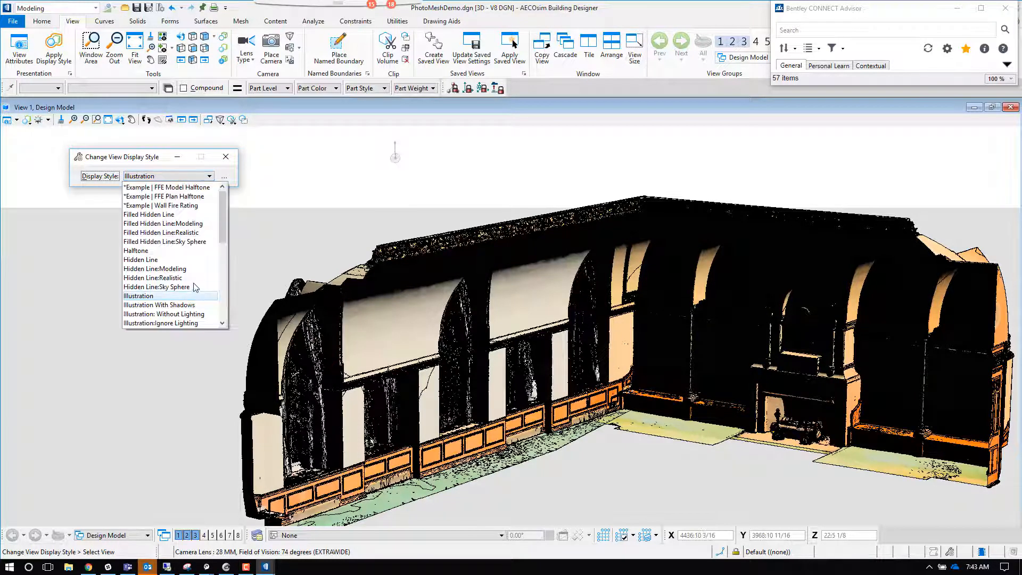
{"action": "left_click", "coordinate": [170, 304]}
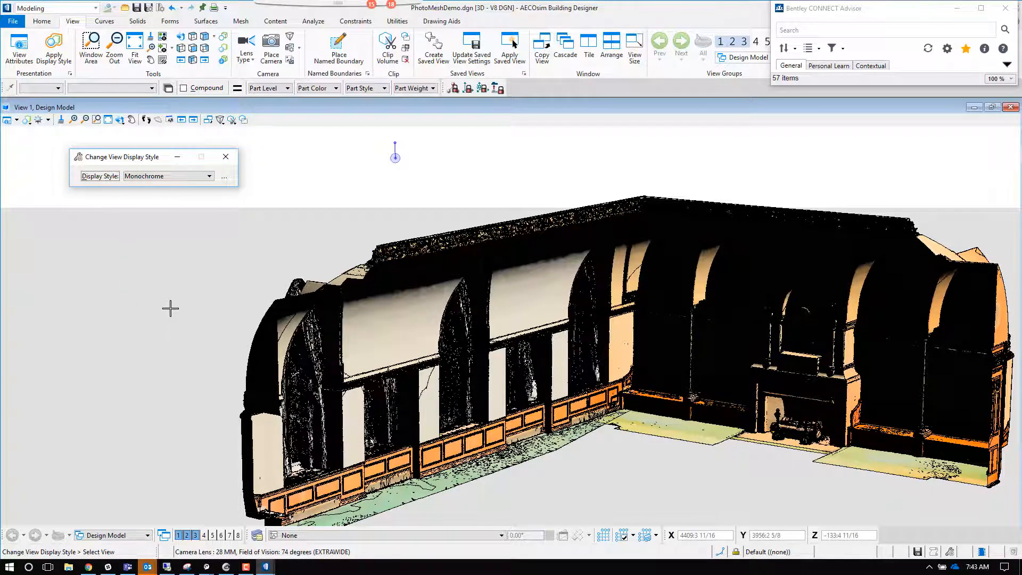
- Preview the room meshes in the Monochrome with Shadows display style, followed by the Smooth style
{"action": "left_click", "coordinate": [166, 177]}
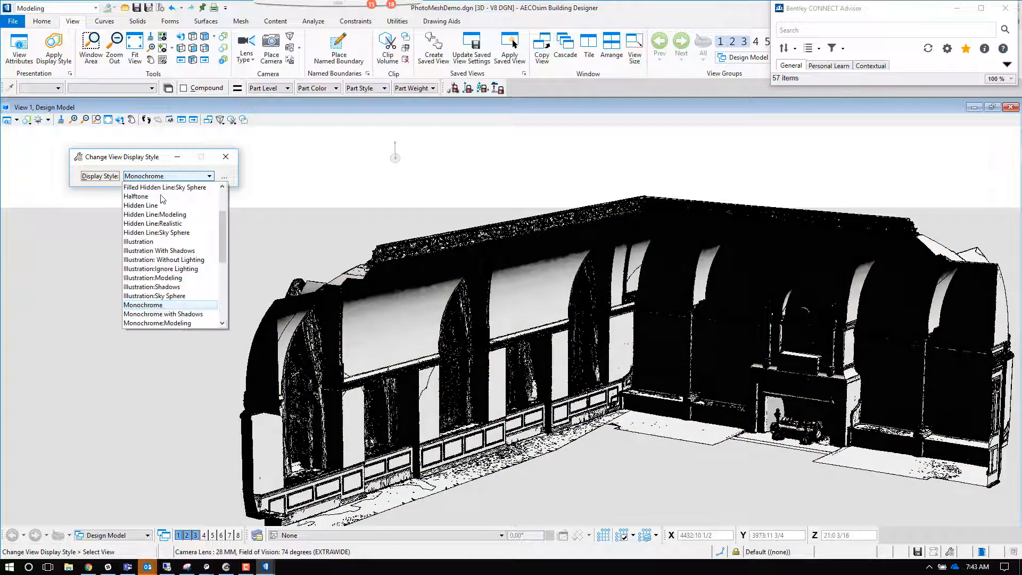
{"action": "left_click", "coordinate": [163, 286]}
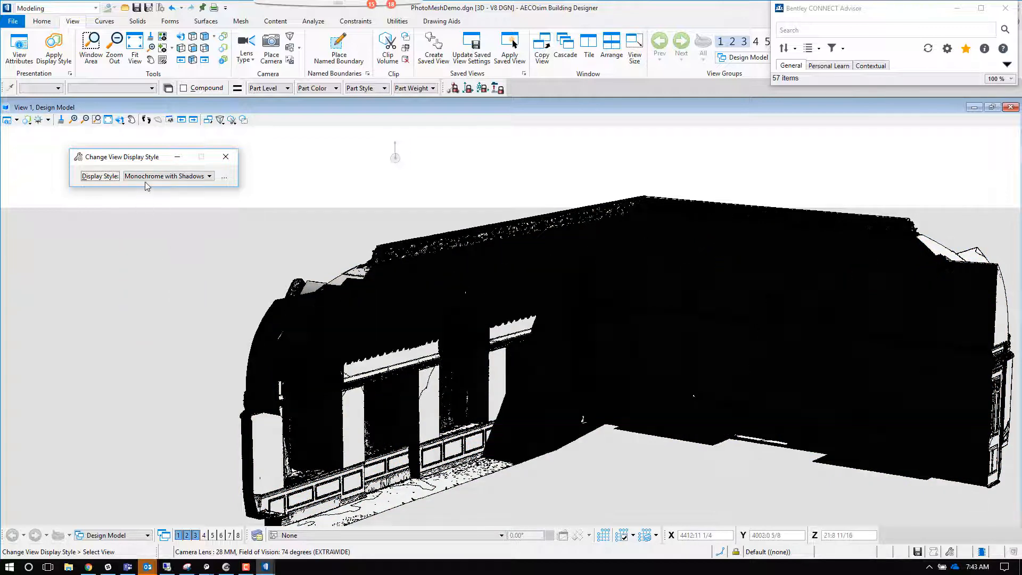
{"action": "left_click", "coordinate": [150, 177]}
{"action": "left_click", "coordinate": [156, 323]}
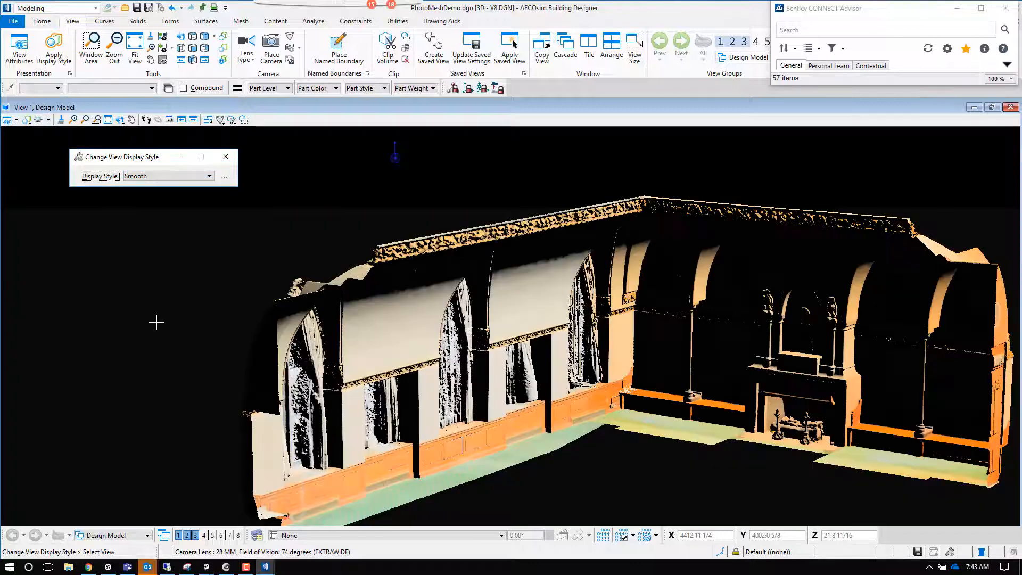
- Review the render, override and edge settings of the Smooth display style without editing them
{"action": "left_click", "coordinate": [226, 177]}
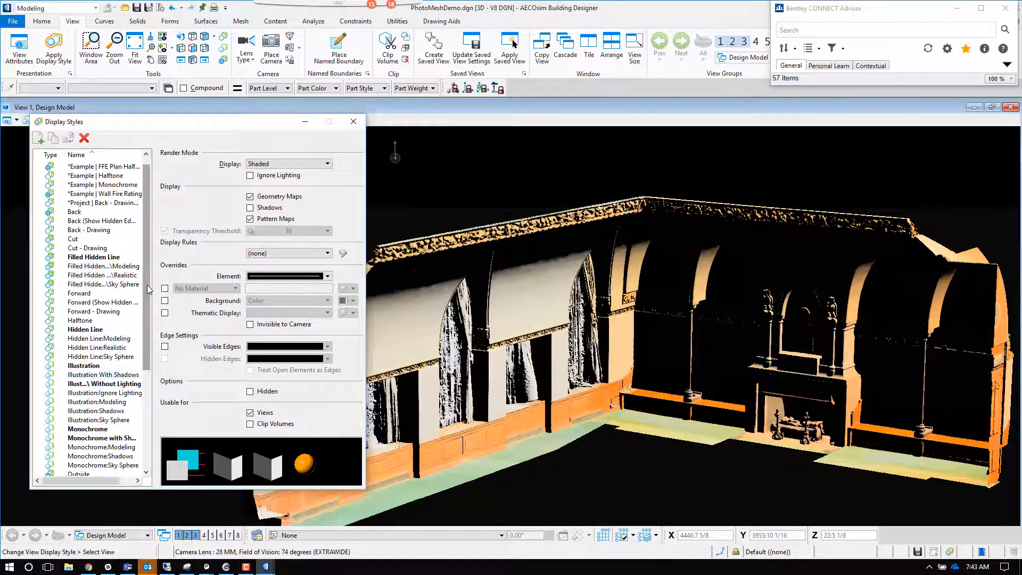
{"action": "scroll", "coordinate": [147, 286], "scroll_direction": "down", "scroll_amount": 5}
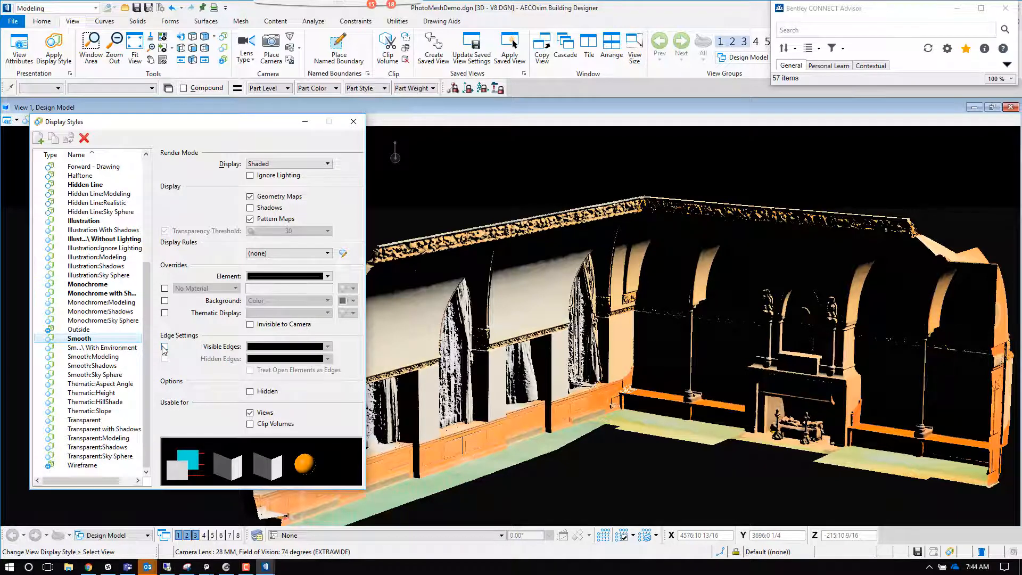
{"action": "left_click", "coordinate": [353, 122]}
{"action": "left_click", "coordinate": [208, 172]}
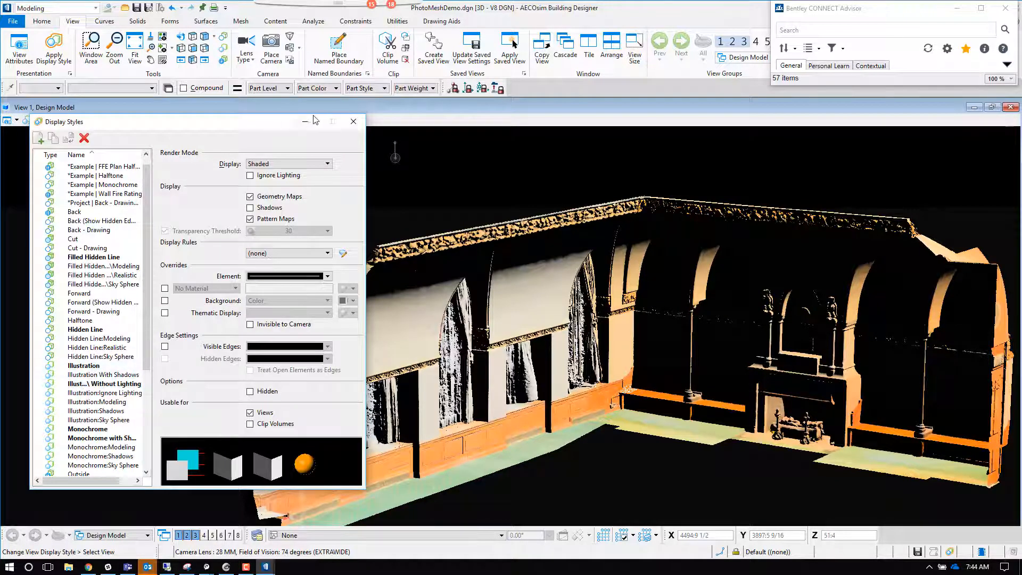
{"action": "left_click", "coordinate": [354, 121]}
- Apply the Illustration:Ignore Lighting display style to the room view and turn off the style's visible edges
{"action": "left_click", "coordinate": [181, 176]}
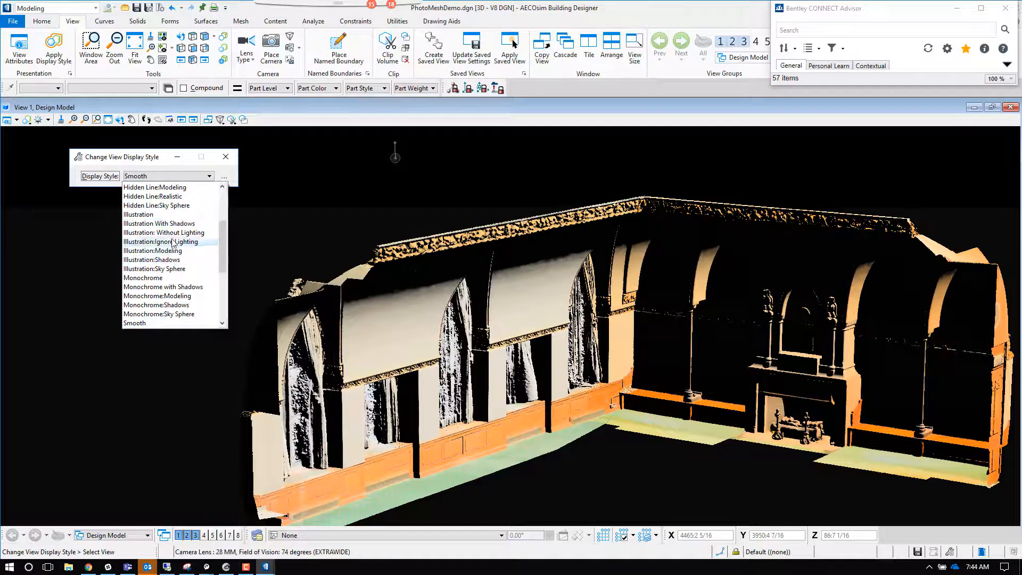
{"action": "left_click", "coordinate": [172, 241]}
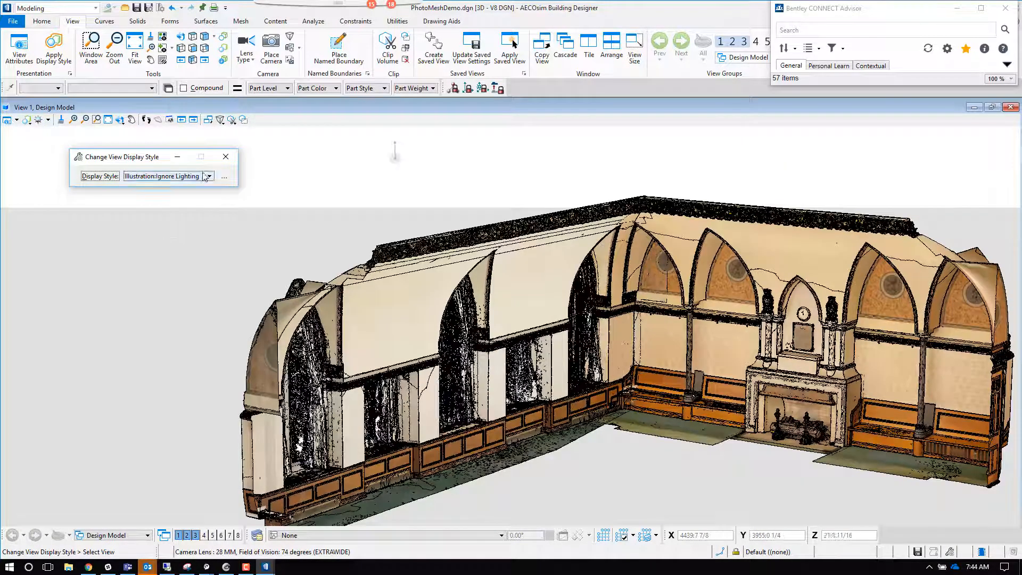
{"action": "left_click", "coordinate": [224, 176]}
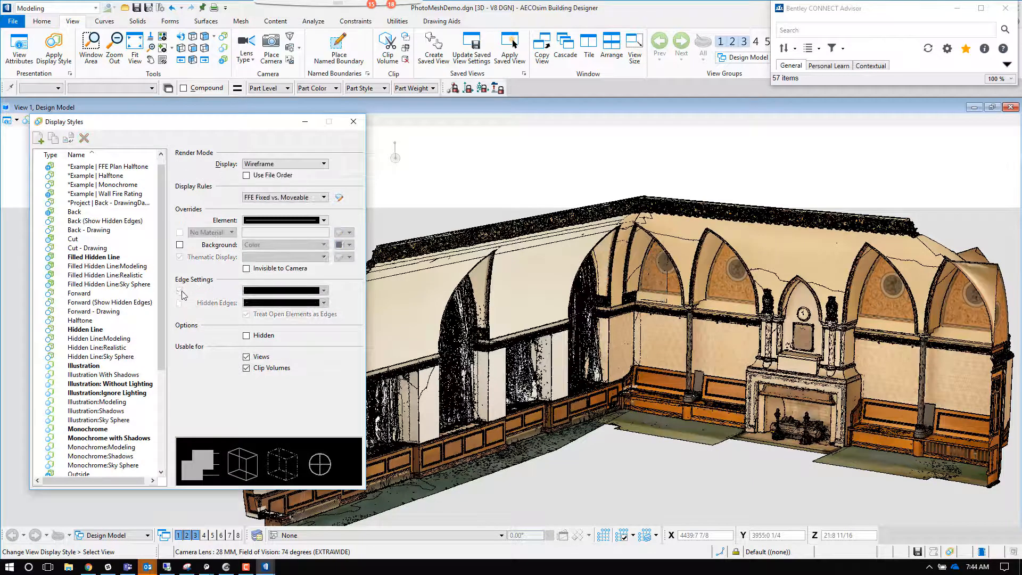
{"action": "left_click", "coordinate": [111, 395]}
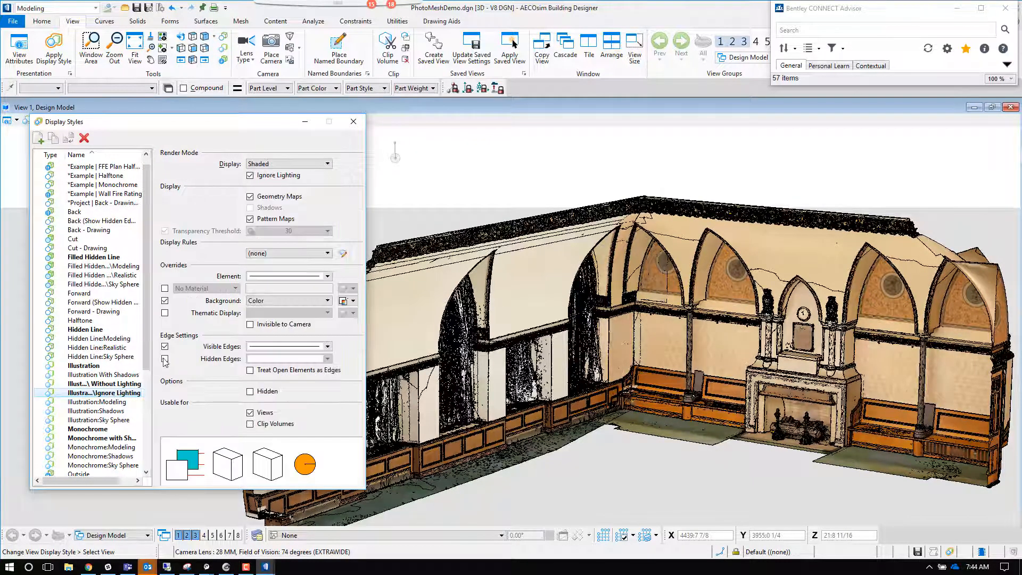
{"action": "left_click", "coordinate": [165, 347]}
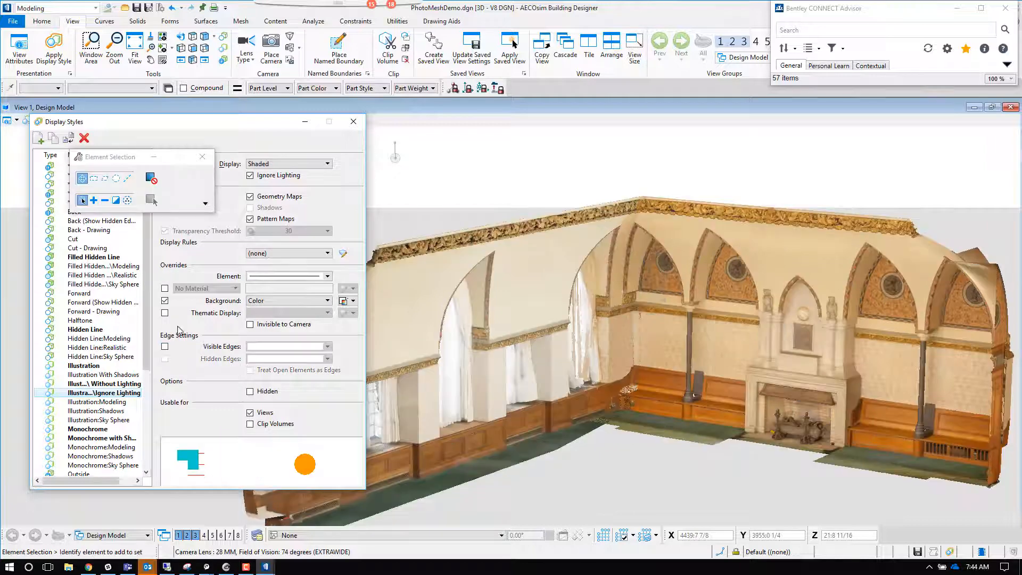
{"action": "left_click", "coordinate": [307, 122]}
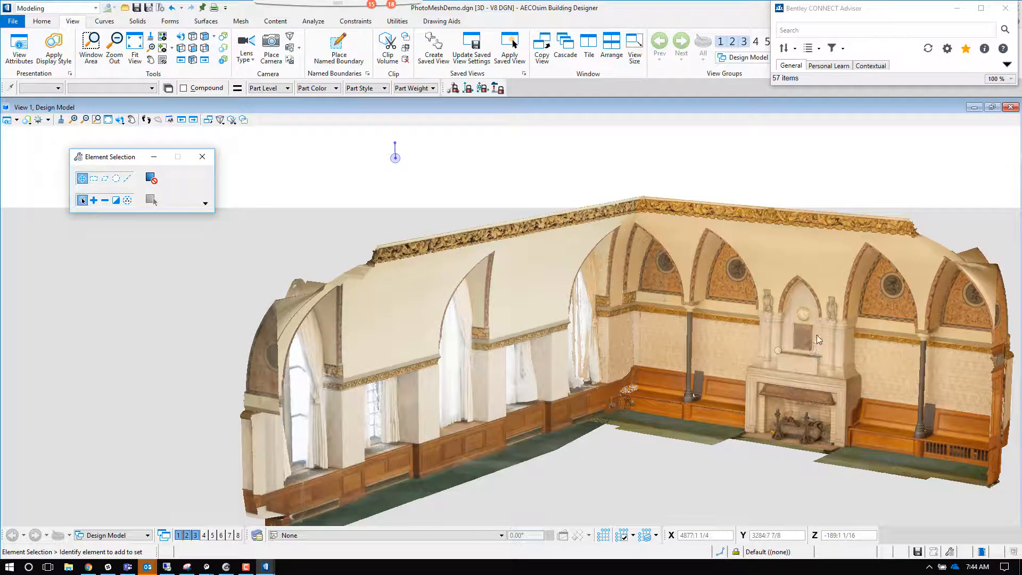
- Examine the textured fireplace wall and its stone carvings up close, and the complete room meshes from farther back
{"action": "scroll", "coordinate": [817, 334], "scroll_direction": "up", "scroll_amount": 2}
{"action": "scroll", "coordinate": [800, 355], "scroll_direction": "up", "scroll_amount": 2}
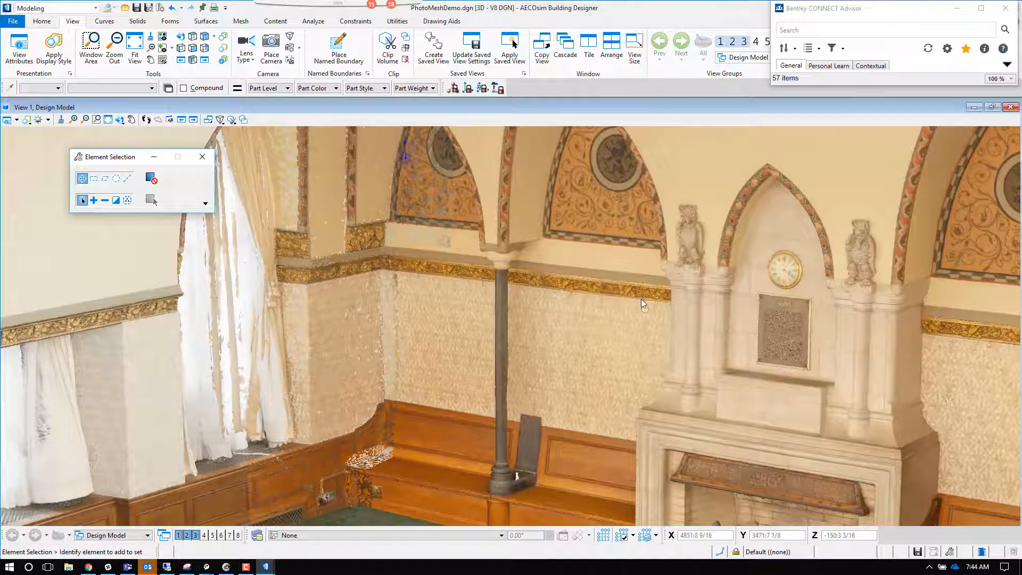
{"action": "scroll", "coordinate": [573, 273], "scroll_direction": "down", "scroll_amount": 3}
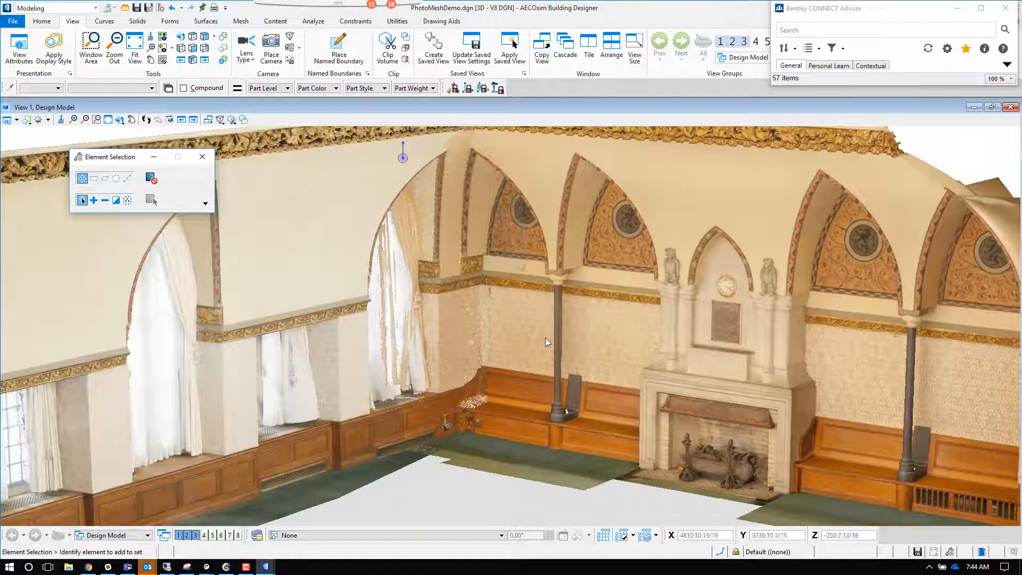
{"action": "scroll", "coordinate": [630, 370], "scroll_direction": "down", "scroll_amount": 3}
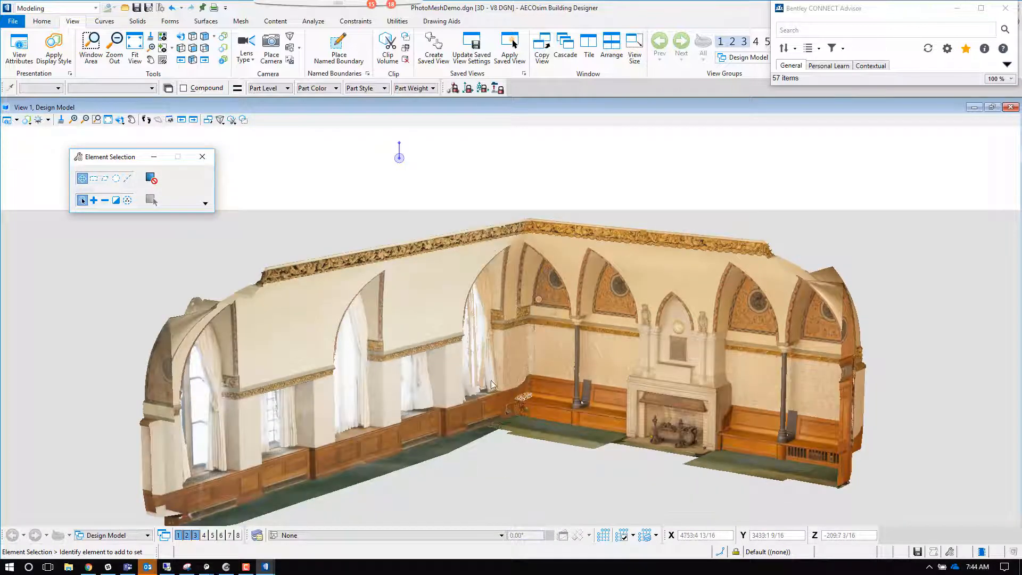